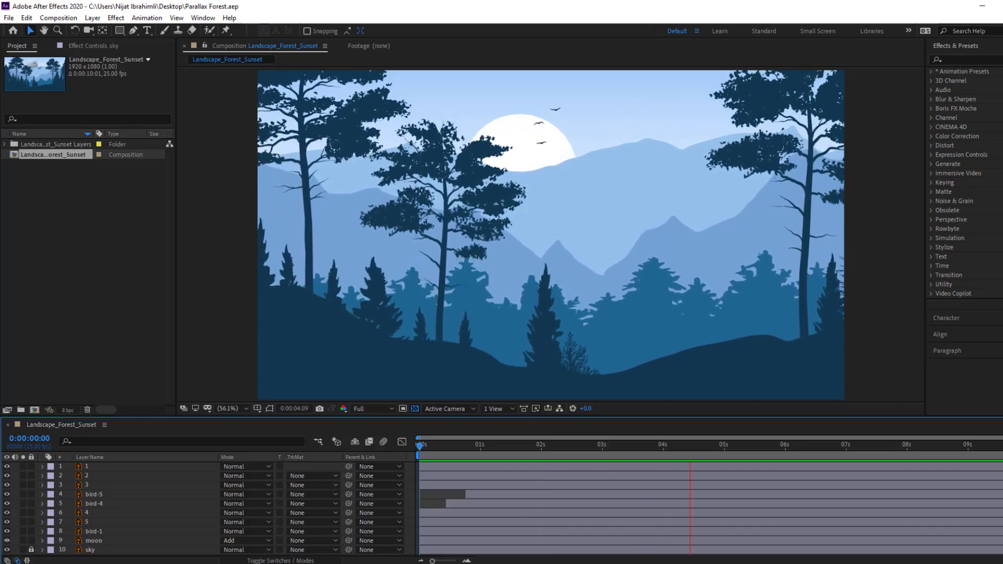
After previewing the animation, lock the sky and moon layers.
drag(434, 450, 989, 470)
key(space)
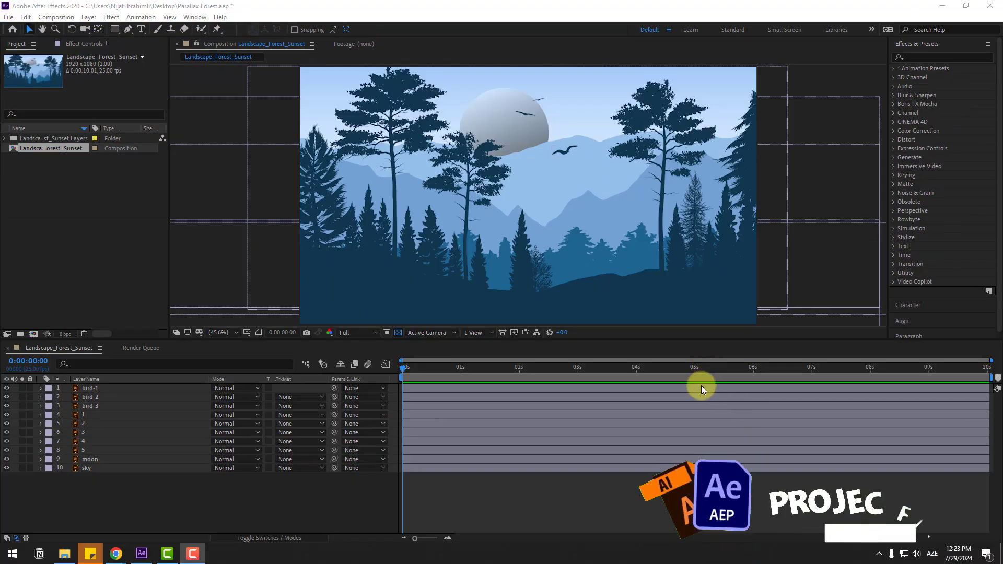
click(88, 470)
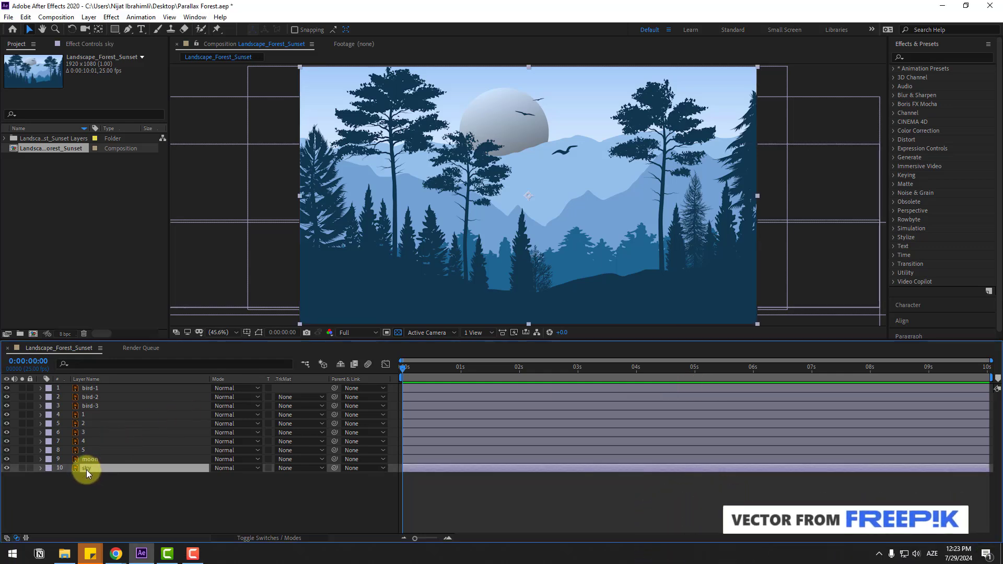
shift+click(87, 461)
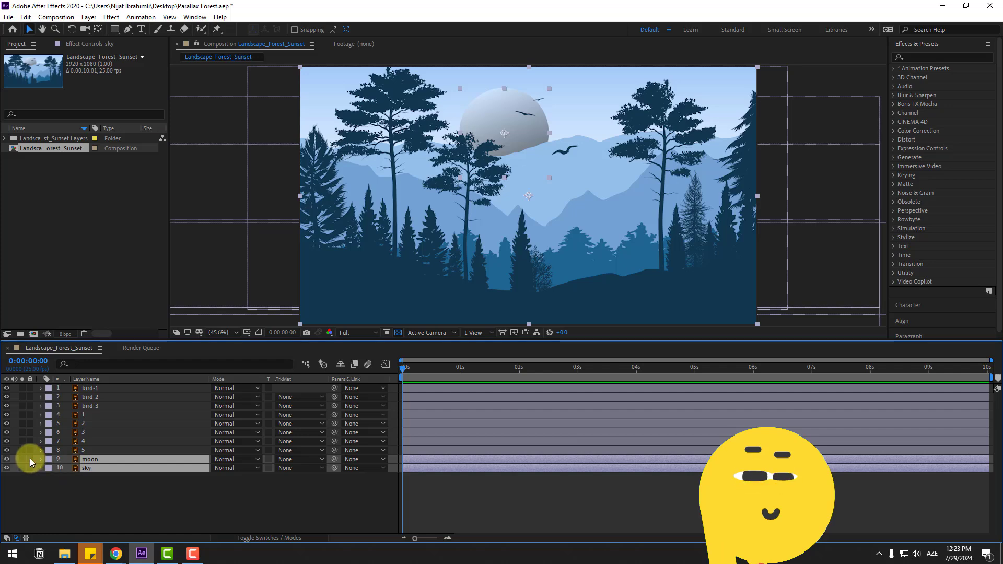
drag(30, 459, 30, 468)
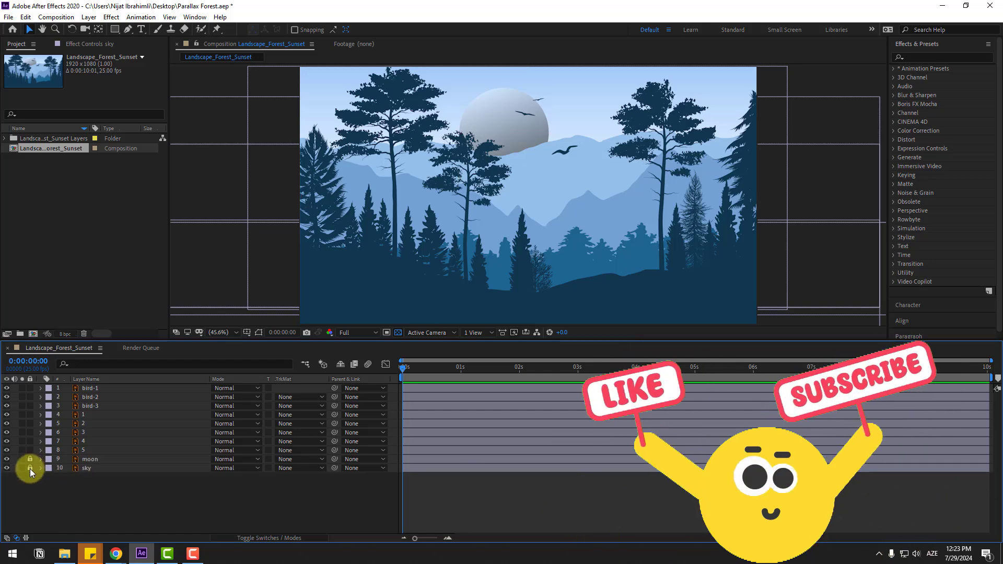
Lock the bird-1, bird-2 and bird-3 layers.
click(90, 386)
shift+click(99, 396)
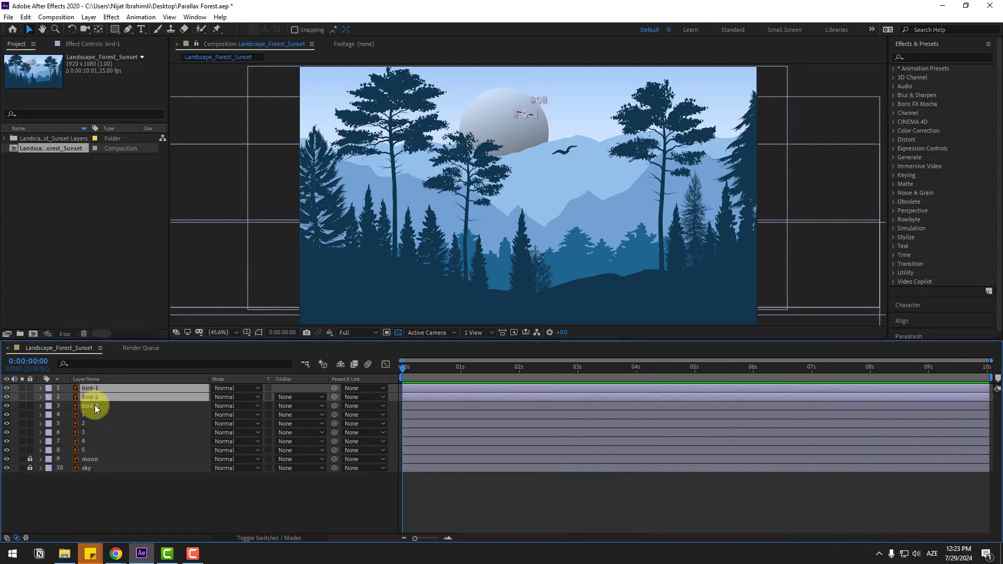
shift+click(95, 406)
drag(30, 388, 30, 406)
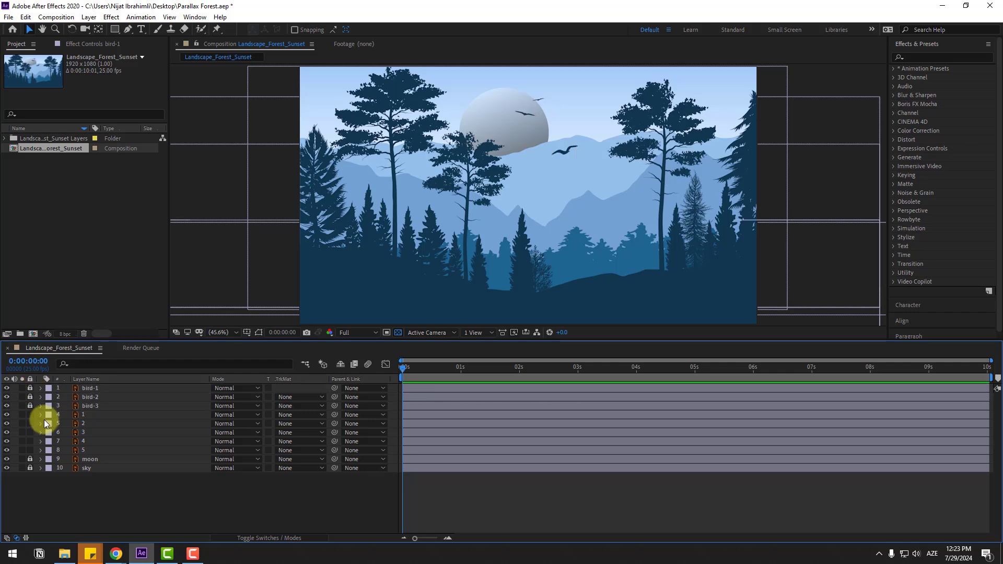
Turn on Solo for layers 1, 2, 3, 4 and 5 in turn.
click(85, 414)
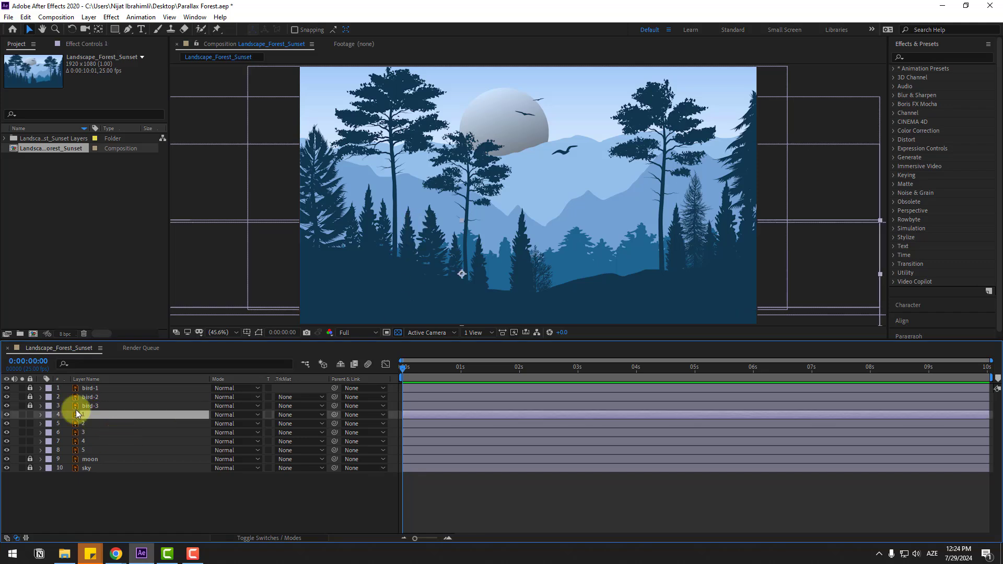
click(21, 414)
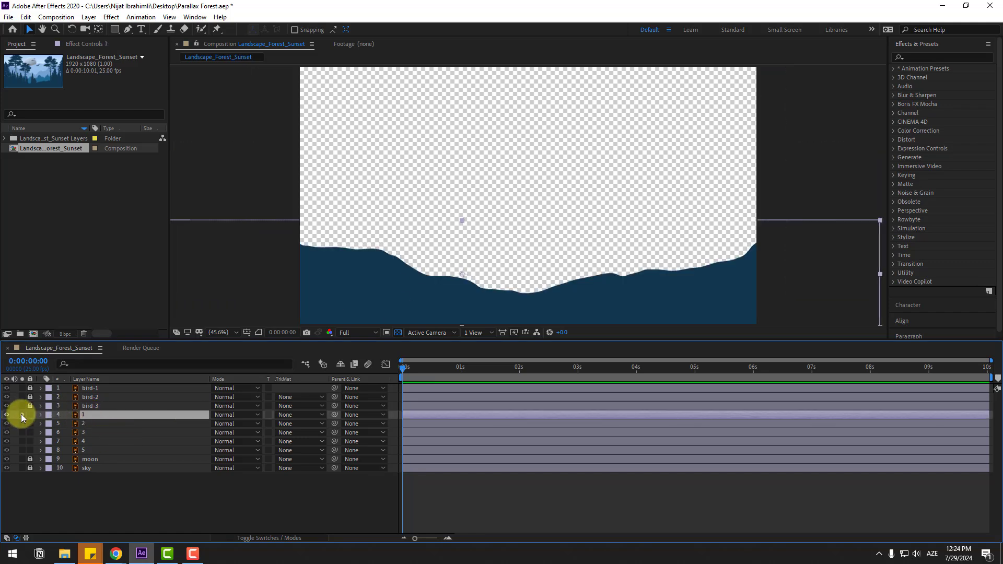
click(81, 423)
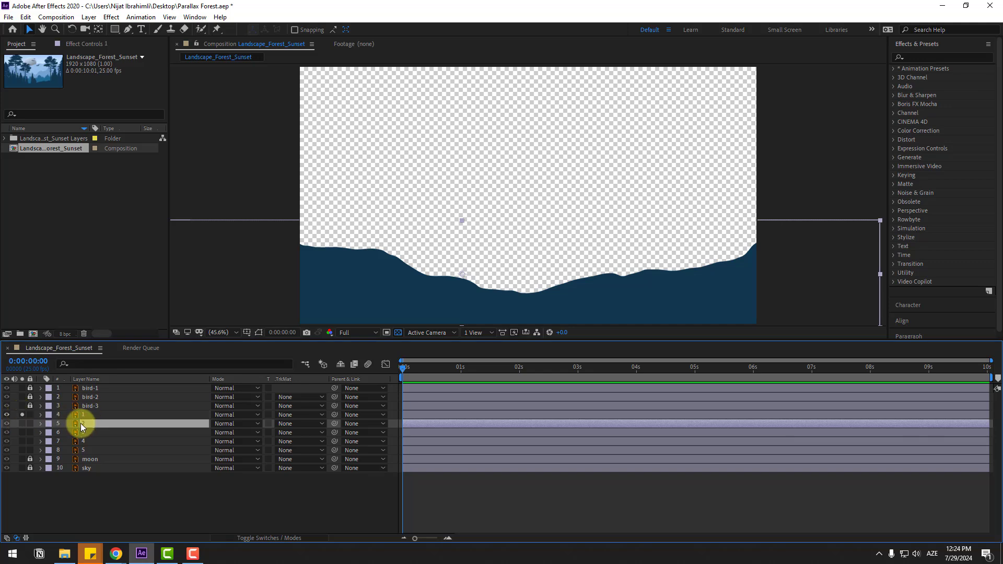
click(22, 424)
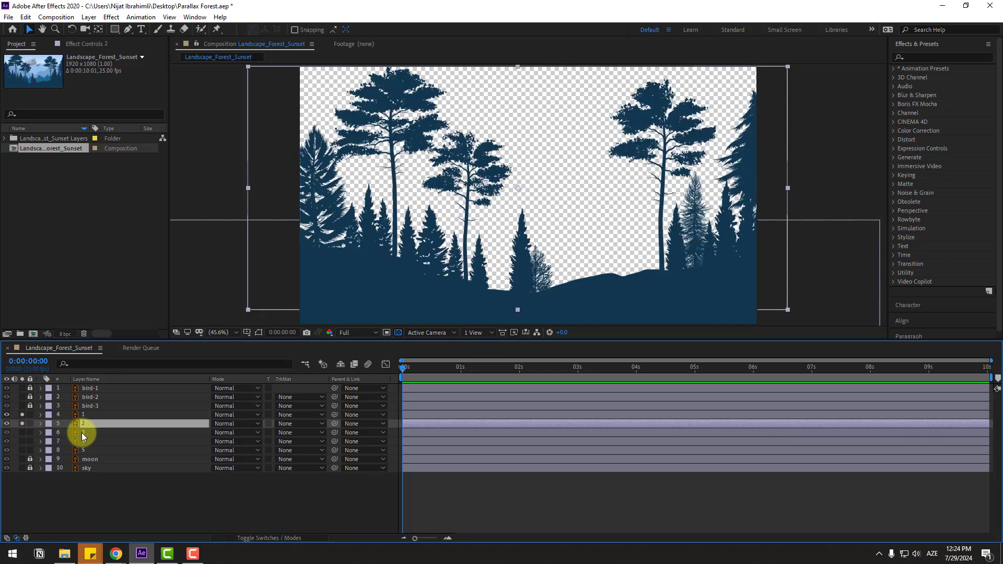
click(83, 433)
click(22, 433)
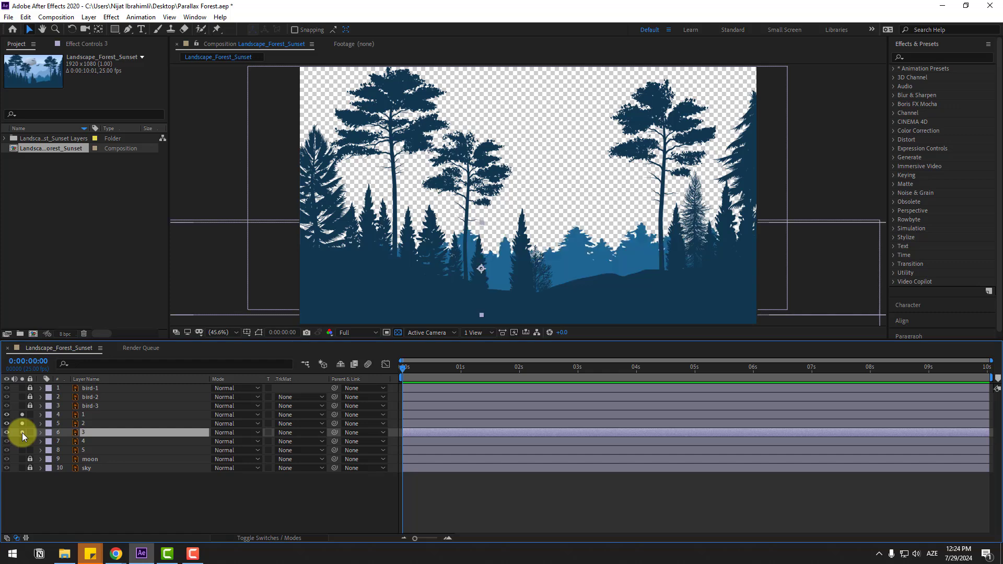
click(85, 440)
click(22, 442)
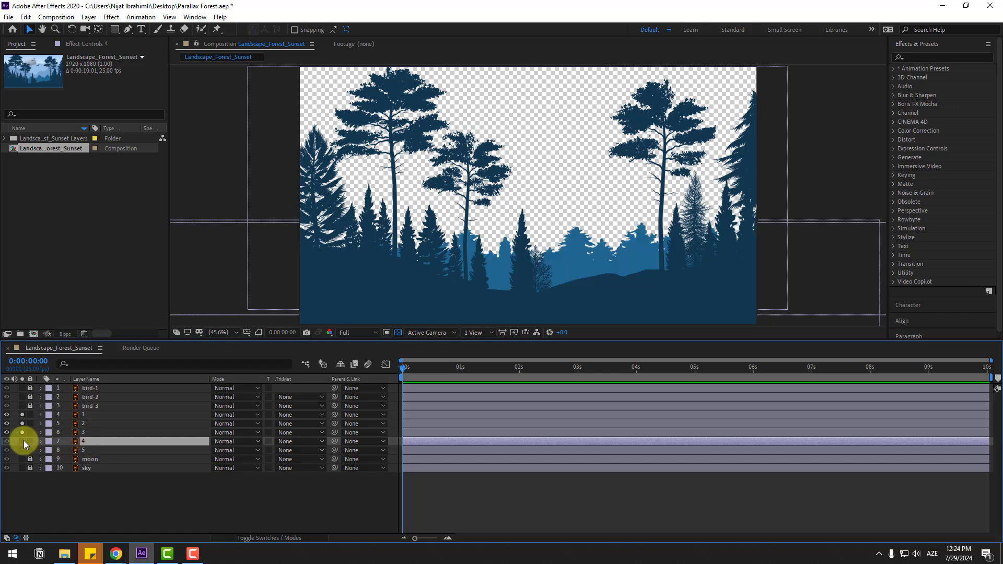
click(83, 451)
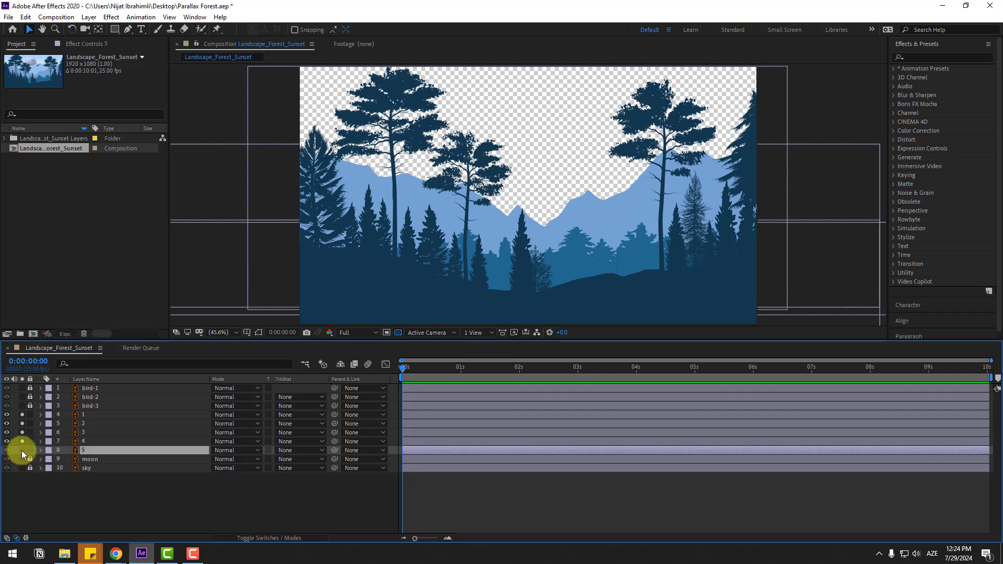
click(22, 451)
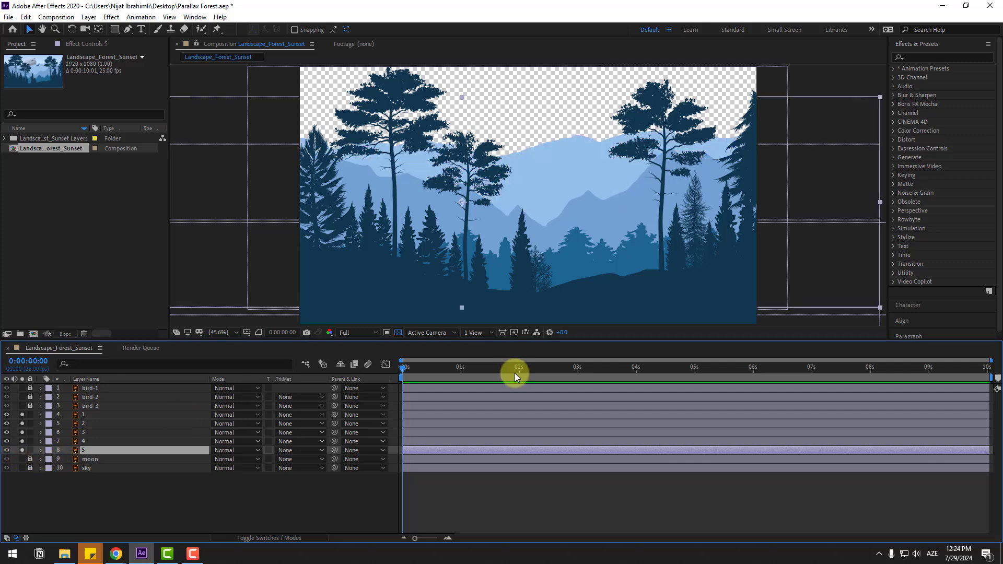
Add a 100% Scale keyframe to layers 1–5 at 0:00:07:00.
click(87, 414)
key(shift)
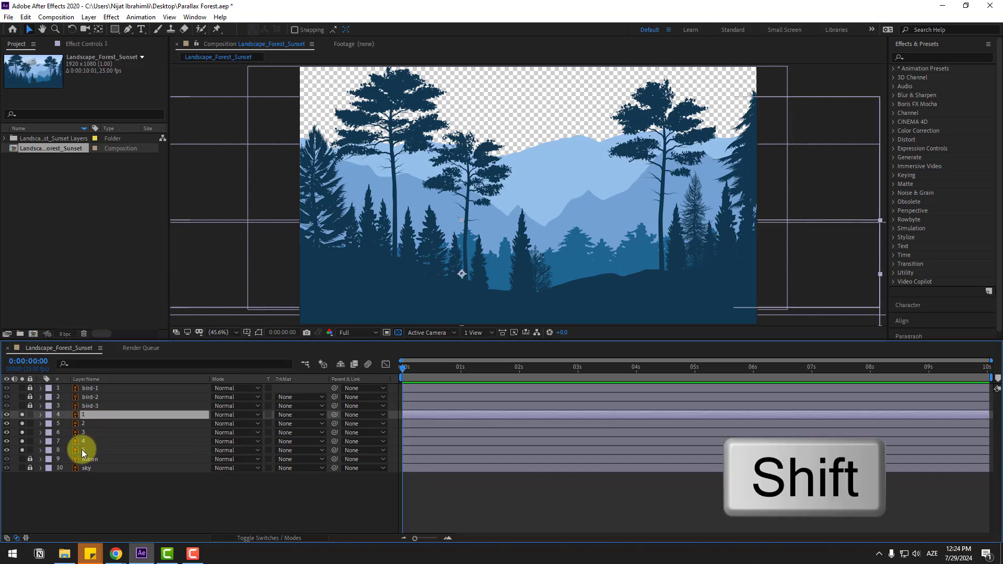
shift+click(83, 452)
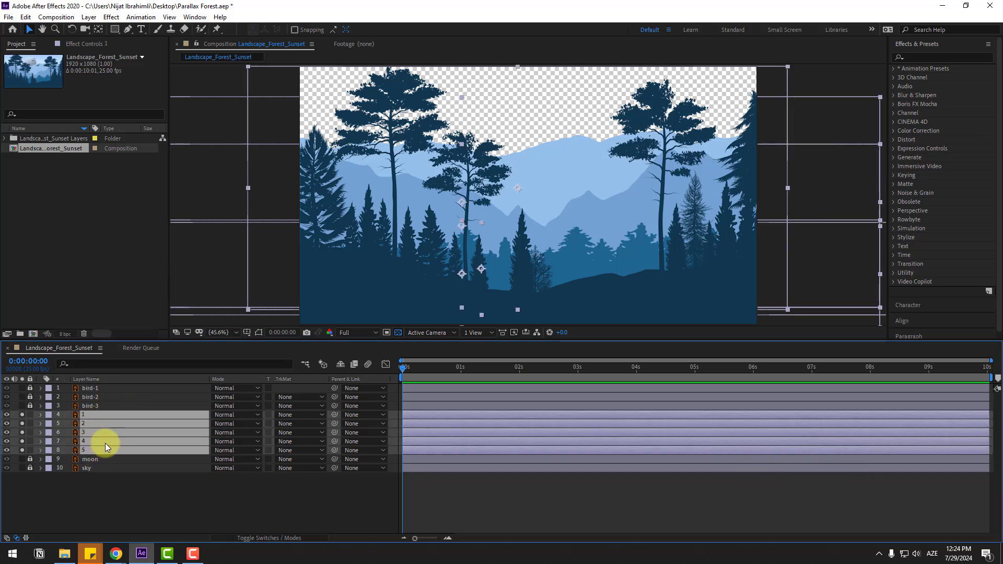
key(s)
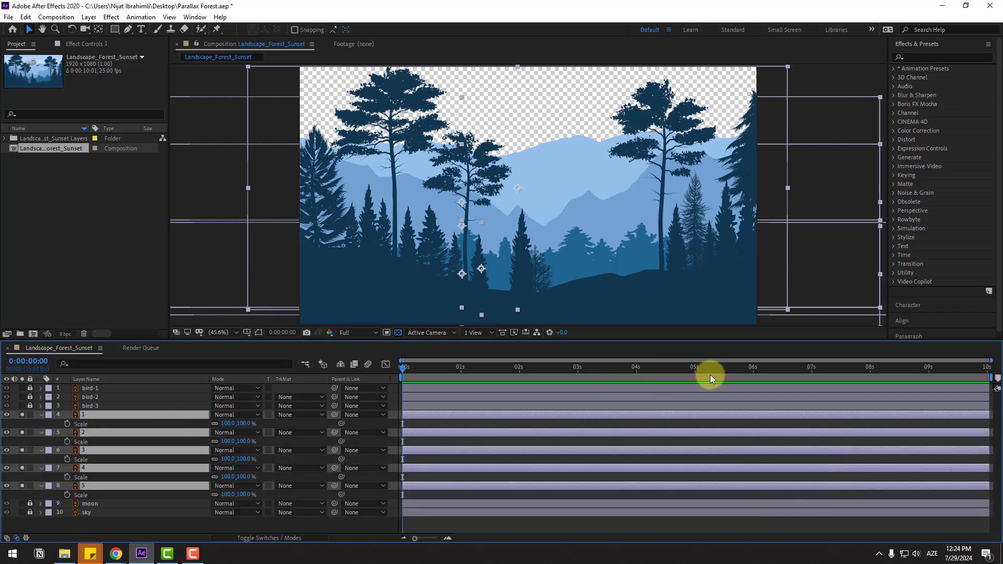
click(810, 369)
click(811, 370)
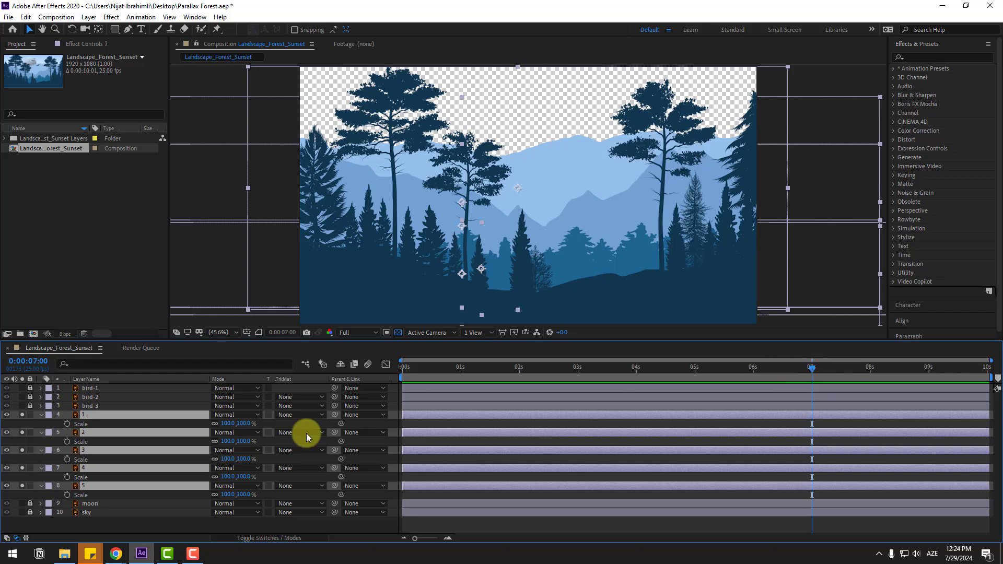
click(67, 424)
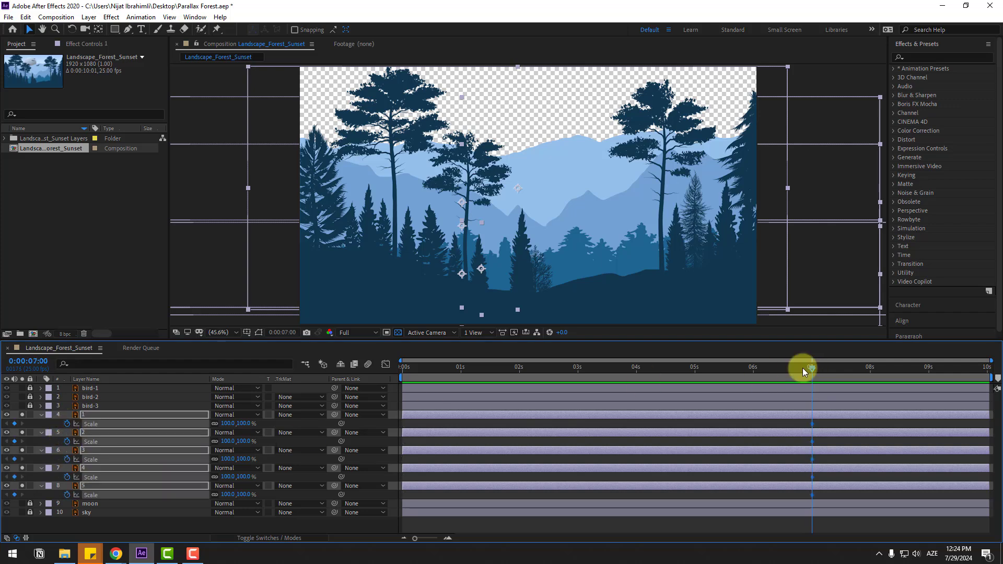
click(711, 368)
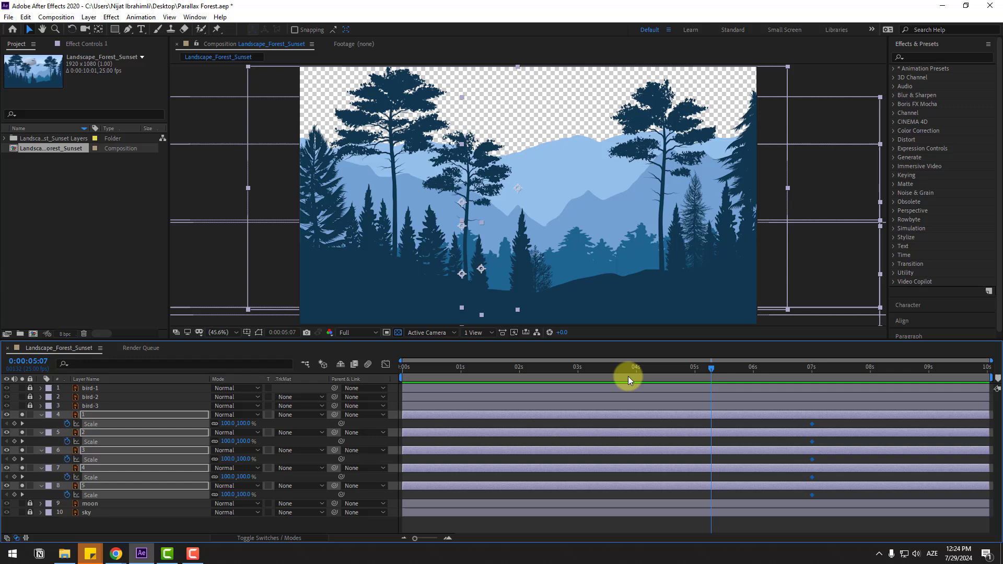
At 0s, set layer 1's Scale to 200% and layer 2's to 180%.
click(86, 522)
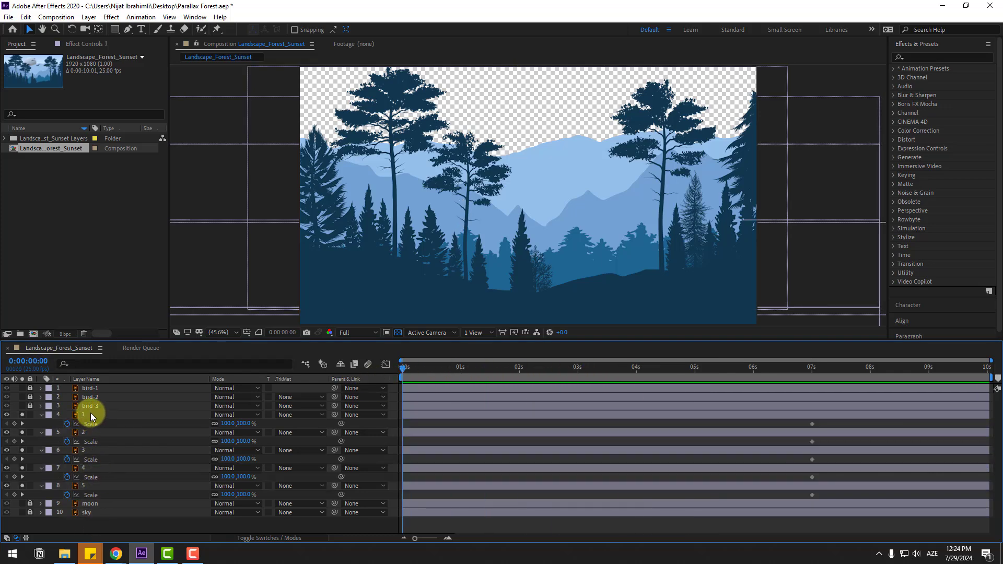
click(92, 416)
click(225, 423)
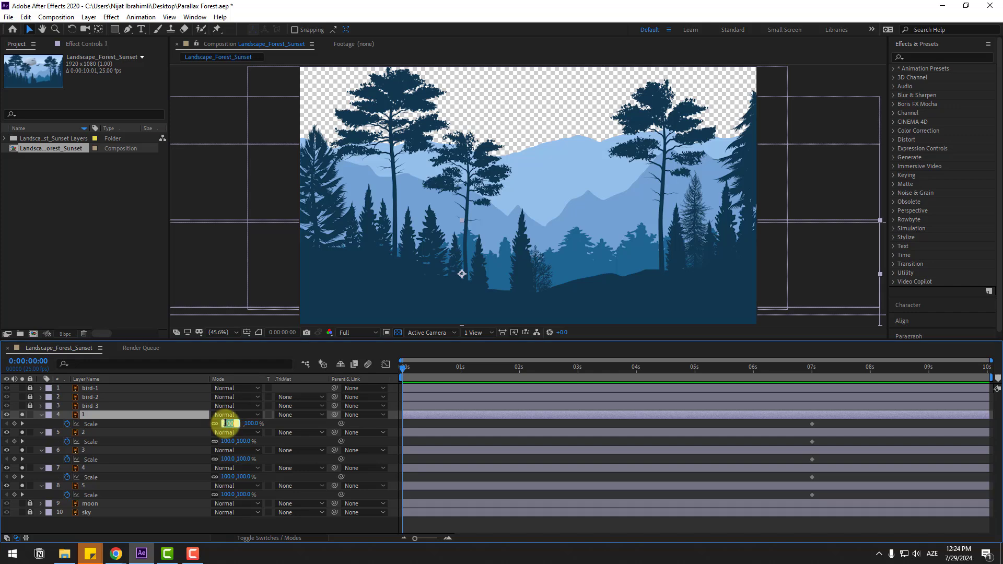
text(200)
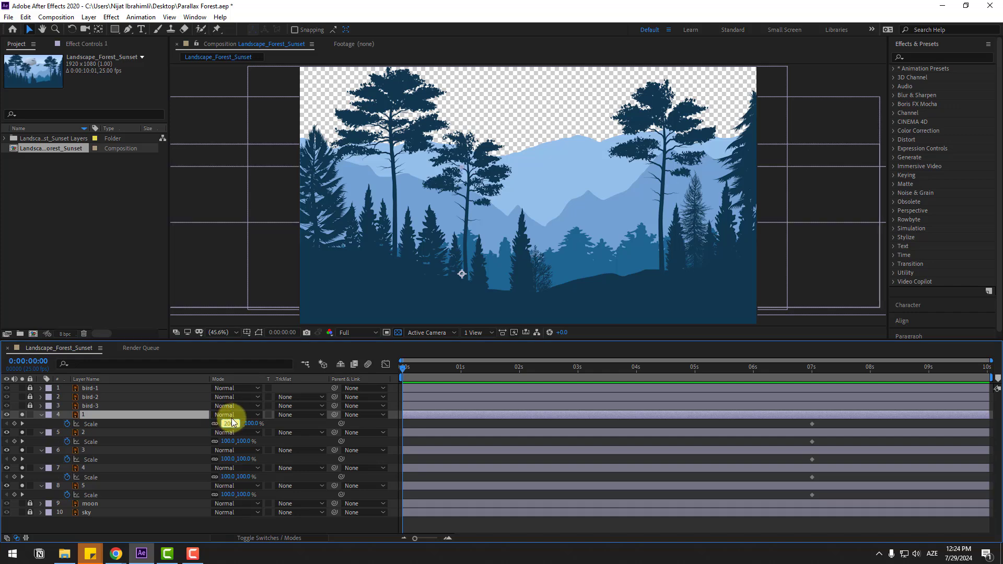
key(Return)
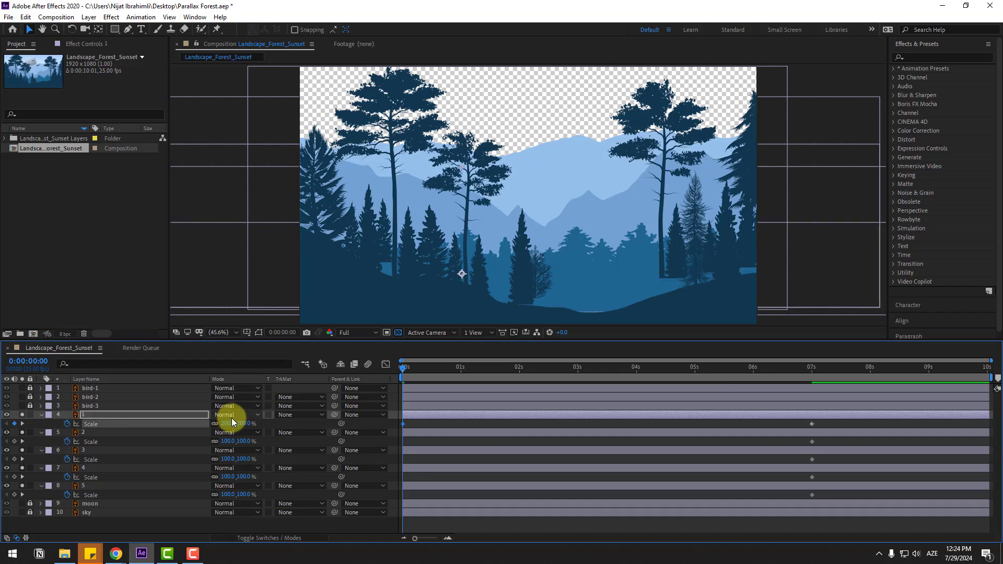
click(86, 434)
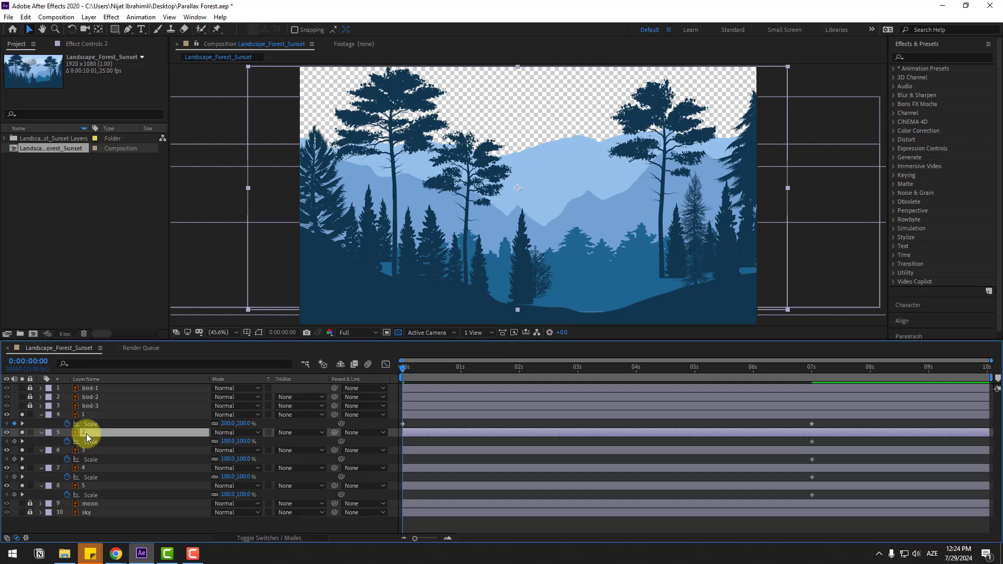
click(221, 443)
text(180)
key(Return)
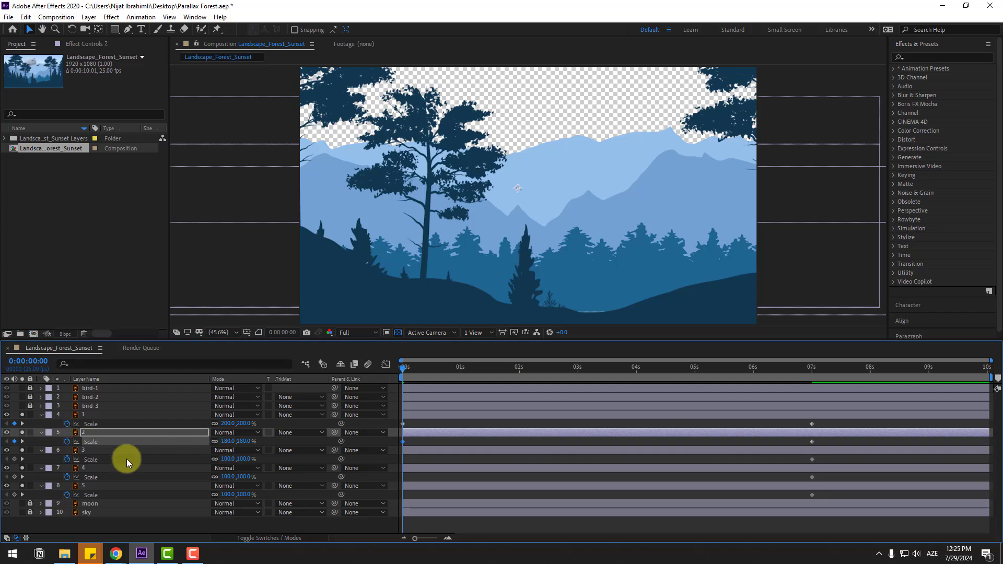
At 0s, set the Scale of layers 3, 4 and 5 to 160%, 150% and 140%.
click(83, 451)
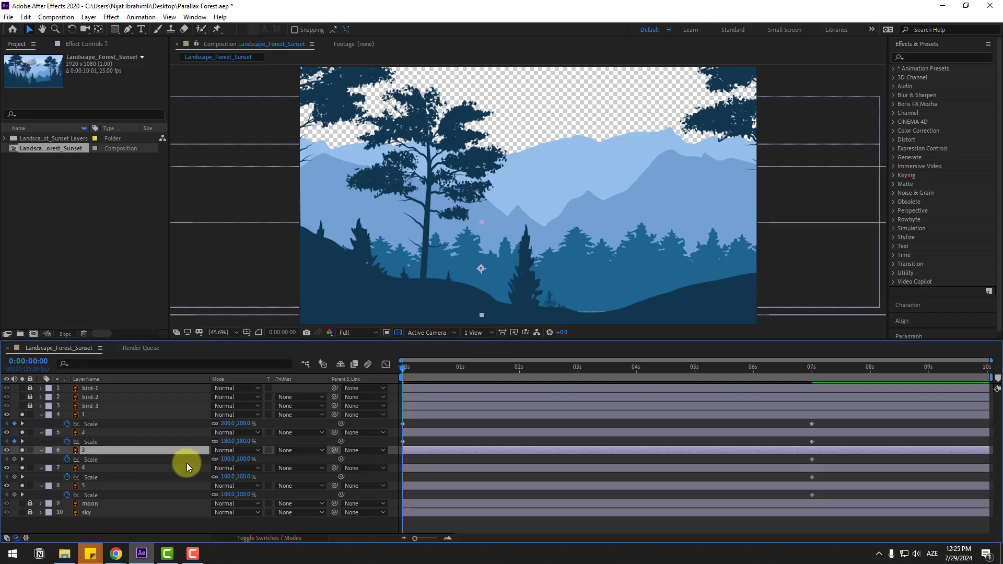
click(221, 463)
text(160)
key(Return)
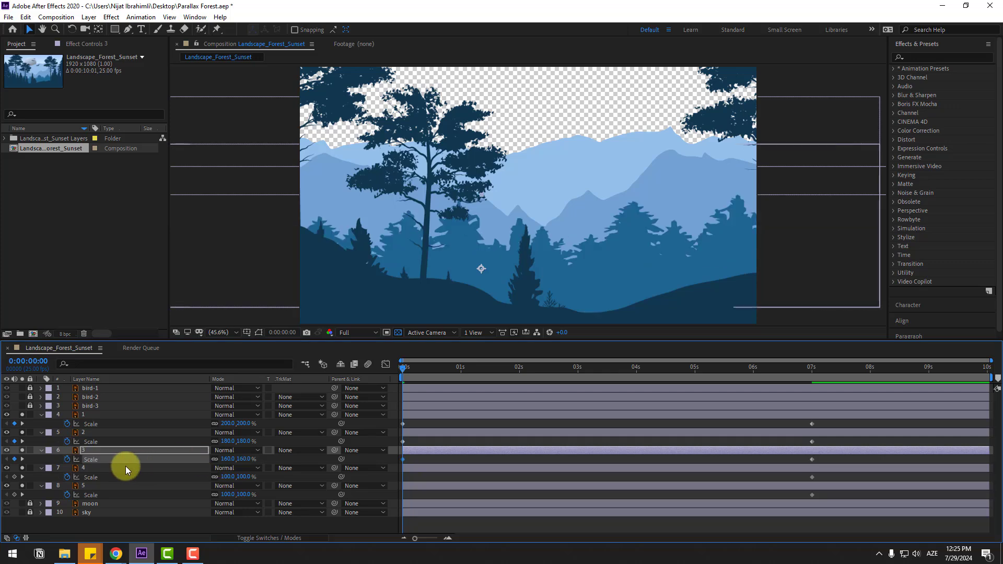
click(86, 467)
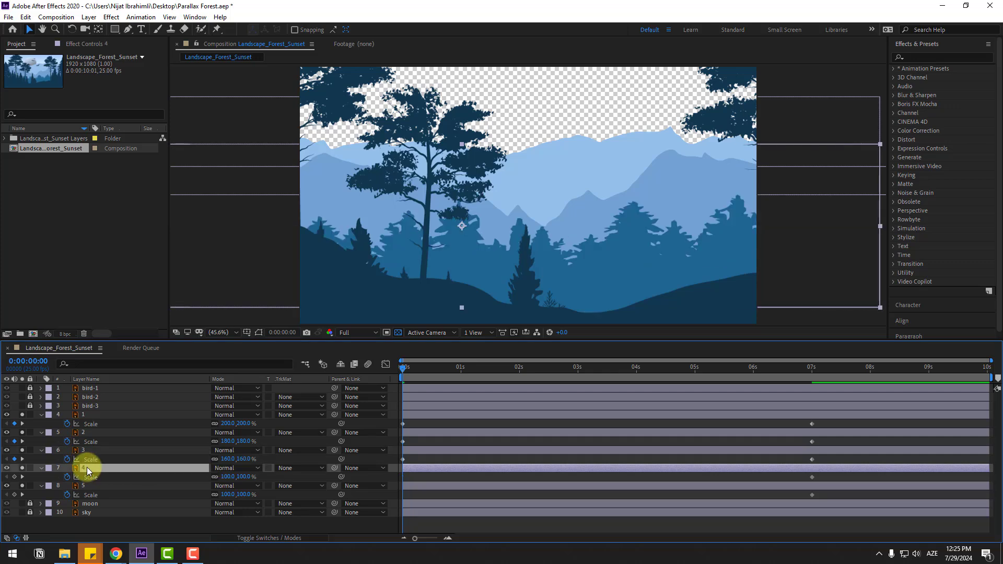
click(225, 477)
text(1)
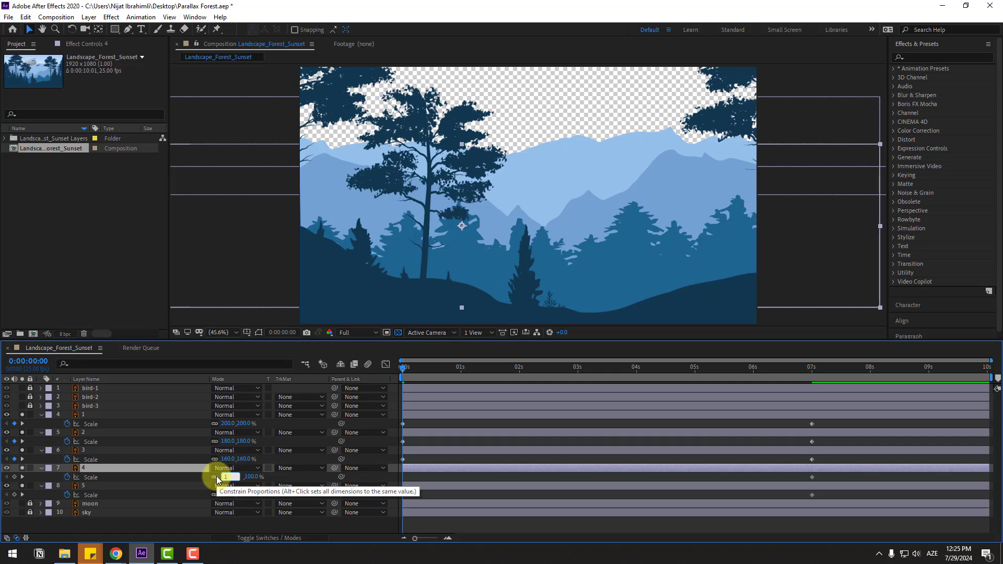
text(50)
key(Return)
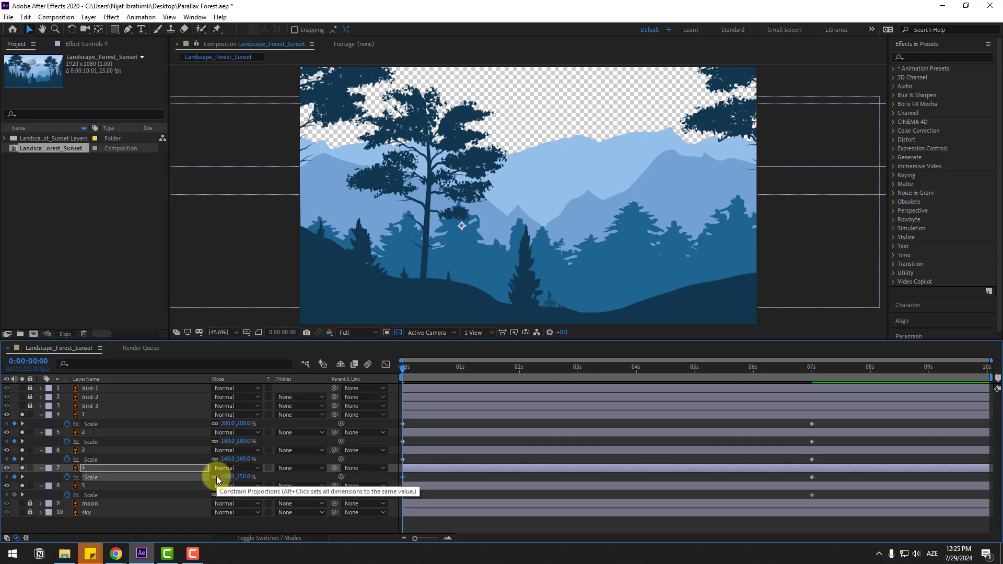
click(90, 485)
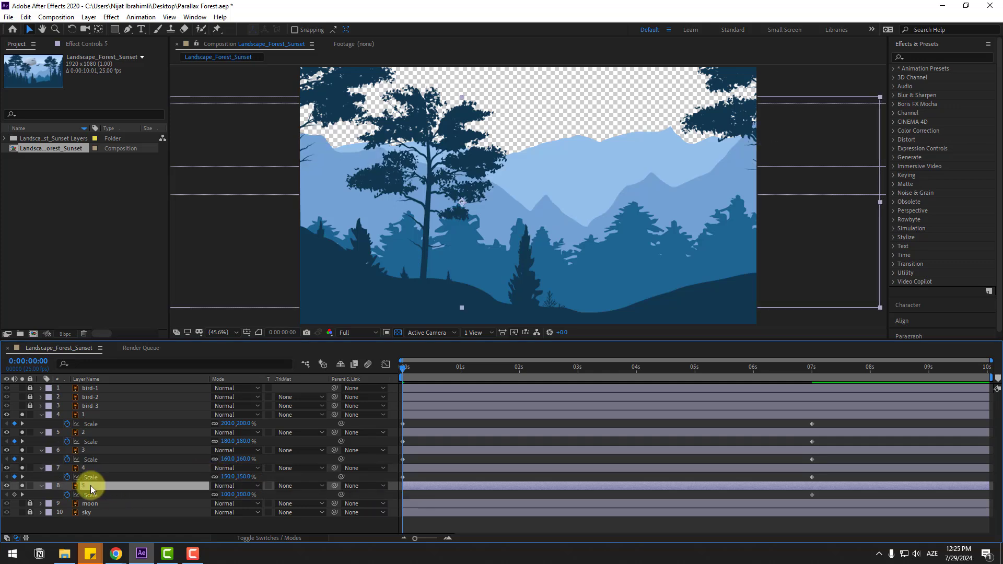
click(225, 495)
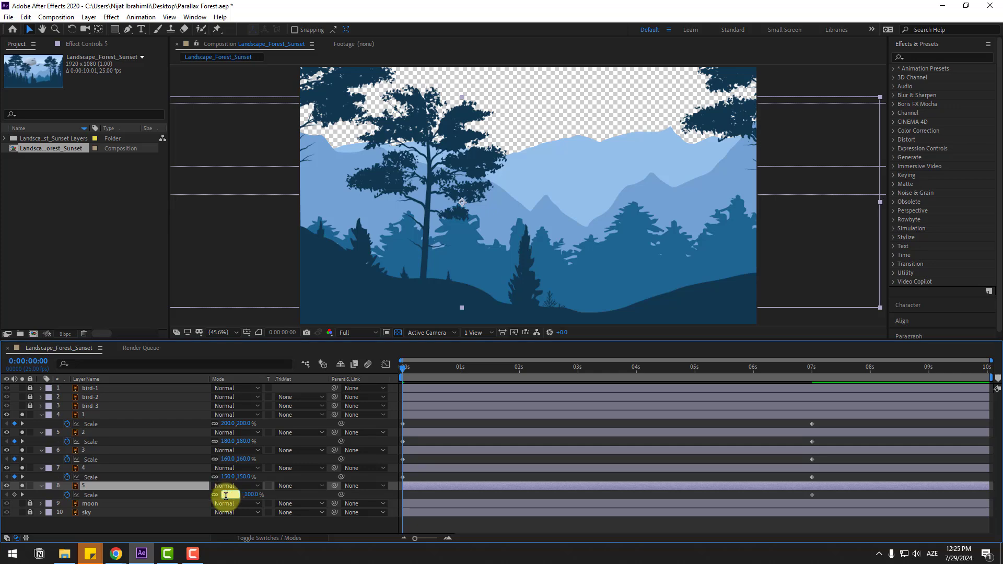
key(Return)
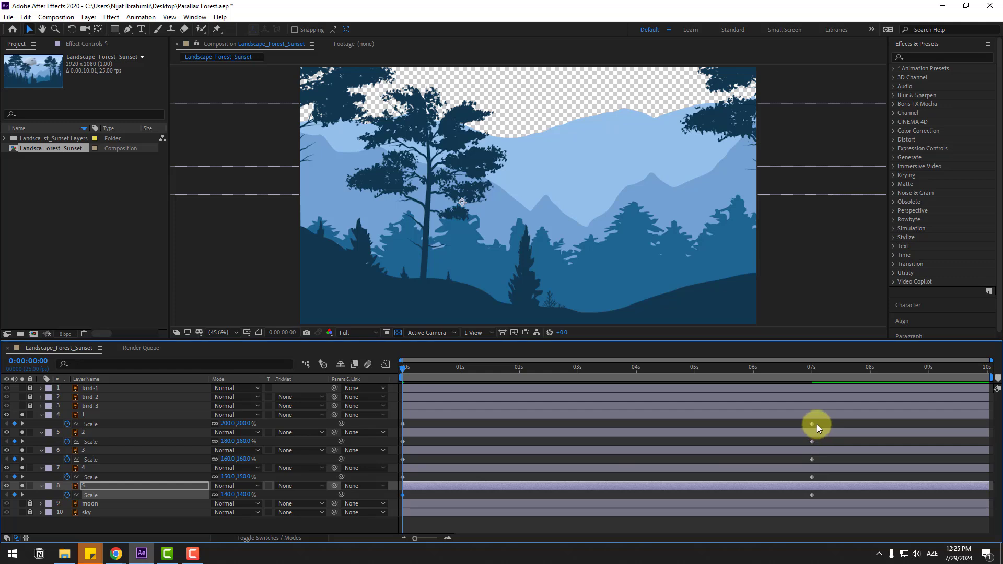
Move the five 100% Scale keyframes from 7s to 10s and preview the parallax zoom.
drag(817, 423, 791, 498)
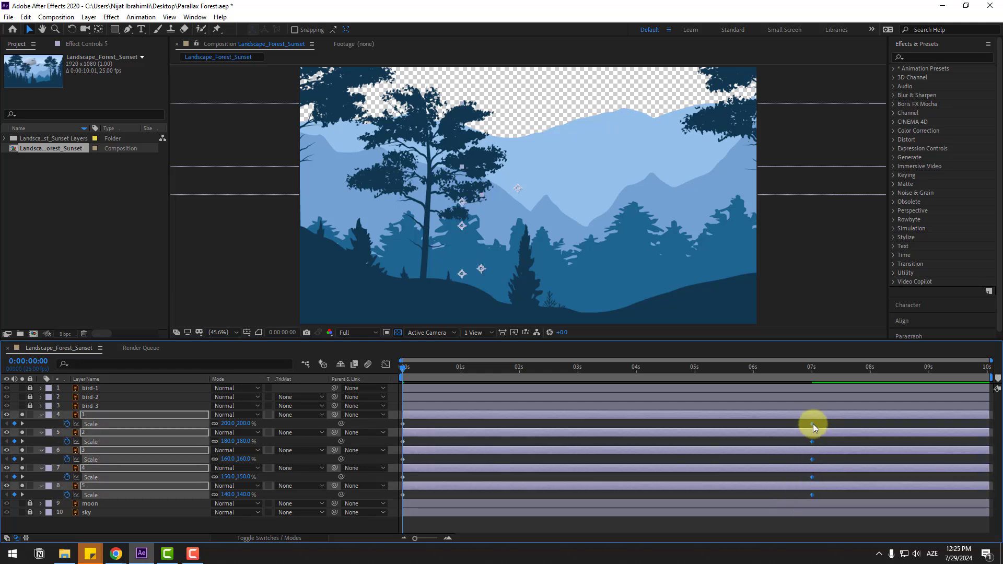
drag(813, 424, 988, 430)
click(956, 424)
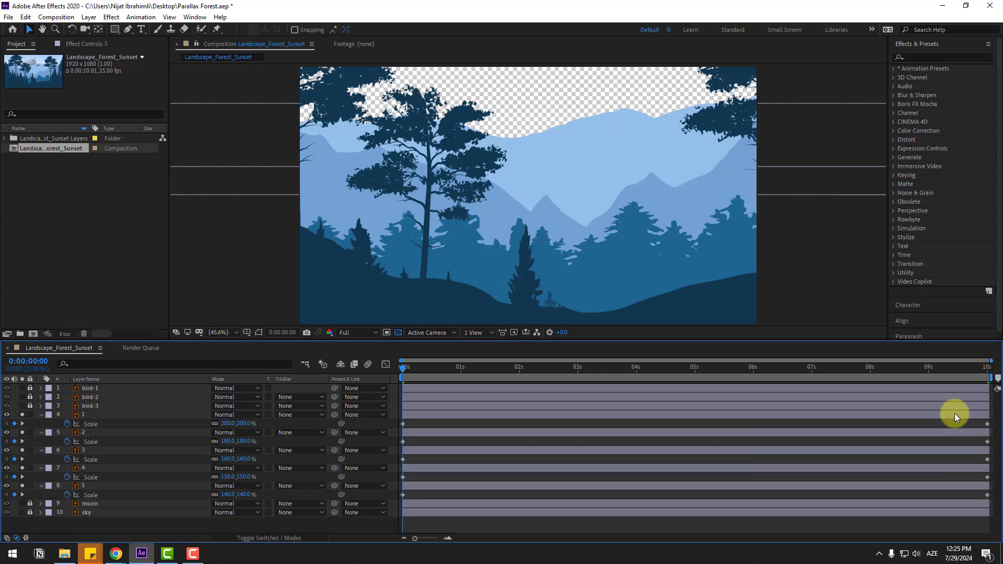
key(space)
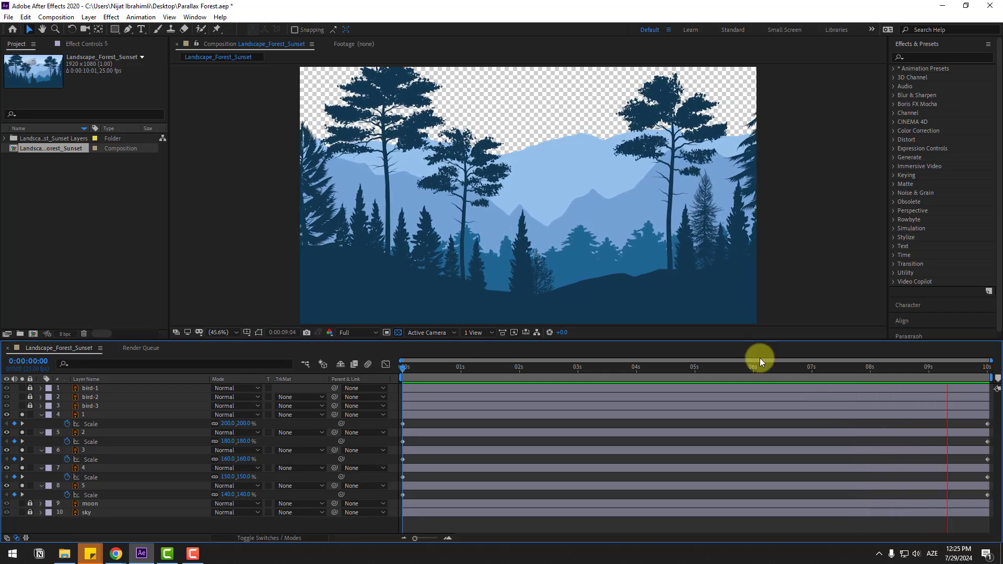
click(903, 362)
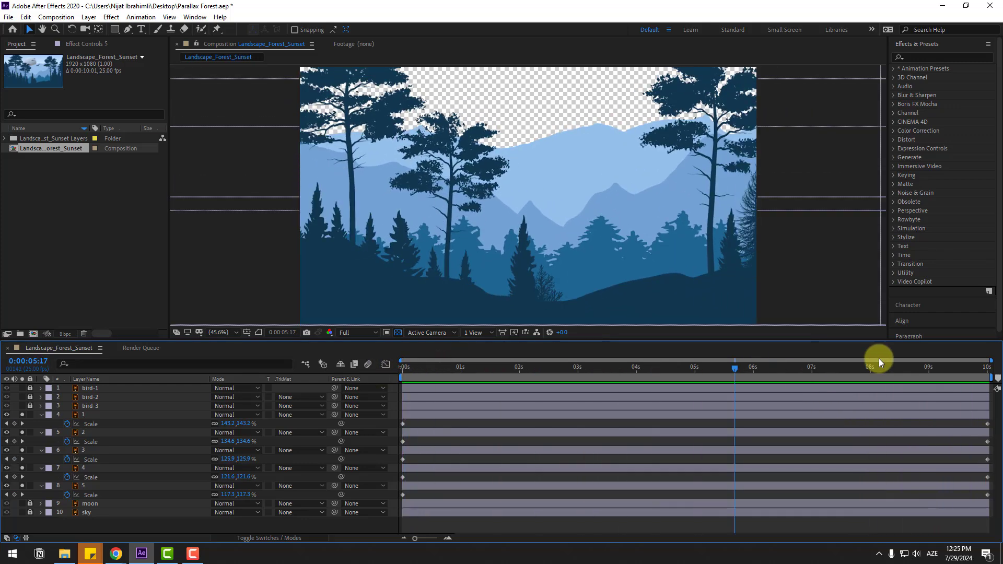
drag(711, 361, 331, 365)
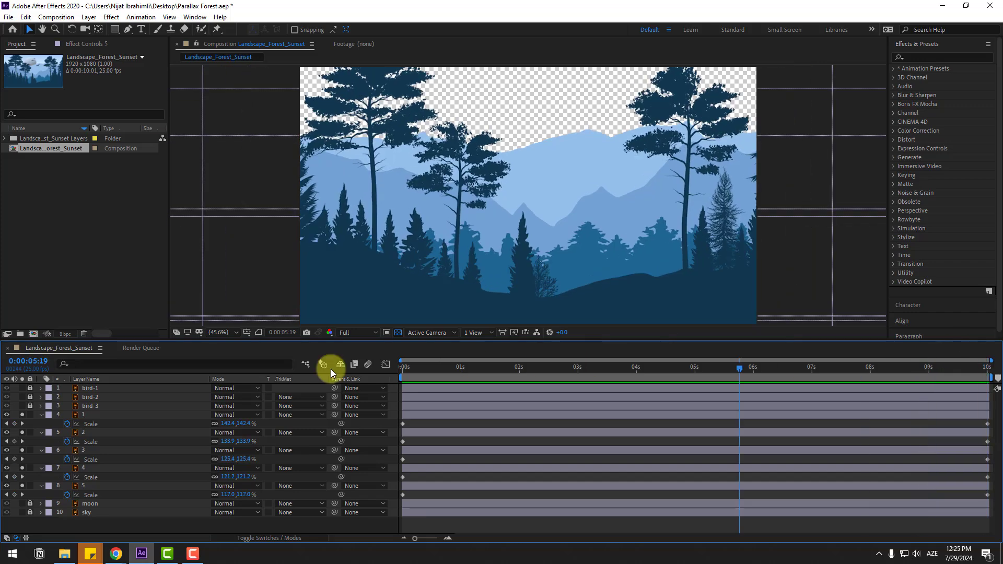
click(83, 416)
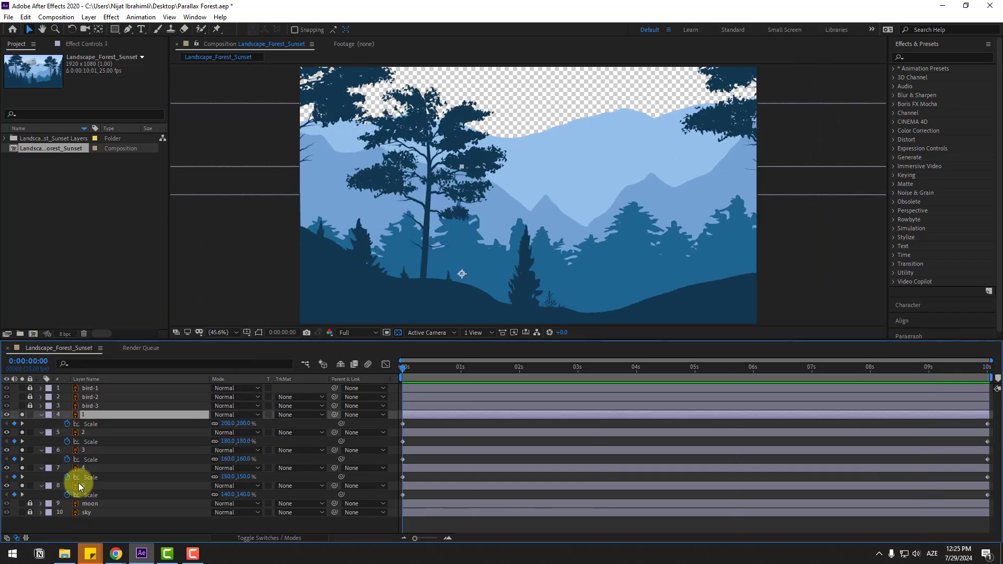
Hide the forest layers' Scale properties and turn off their Solo.
shift+click(82, 486)
click(41, 416)
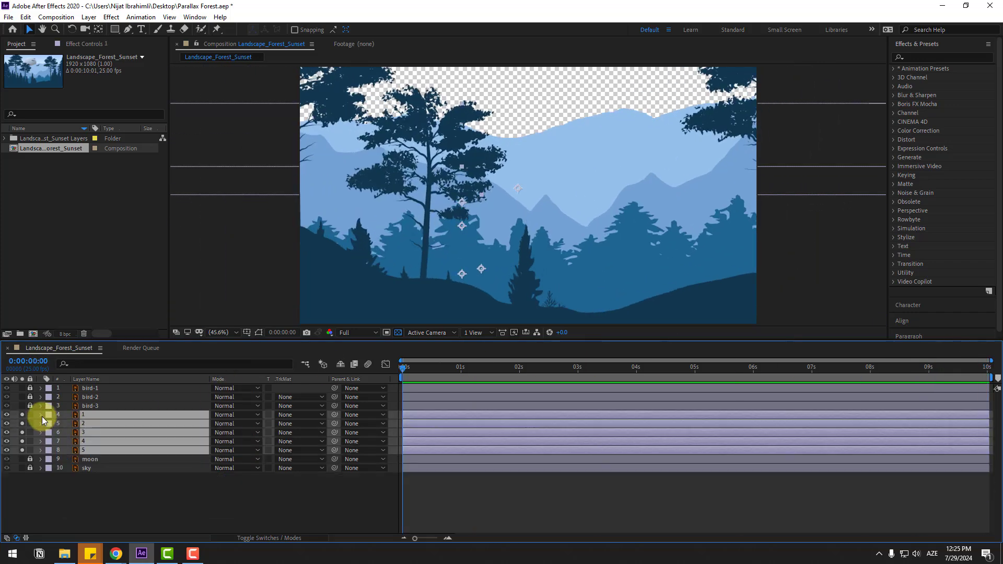
click(22, 415)
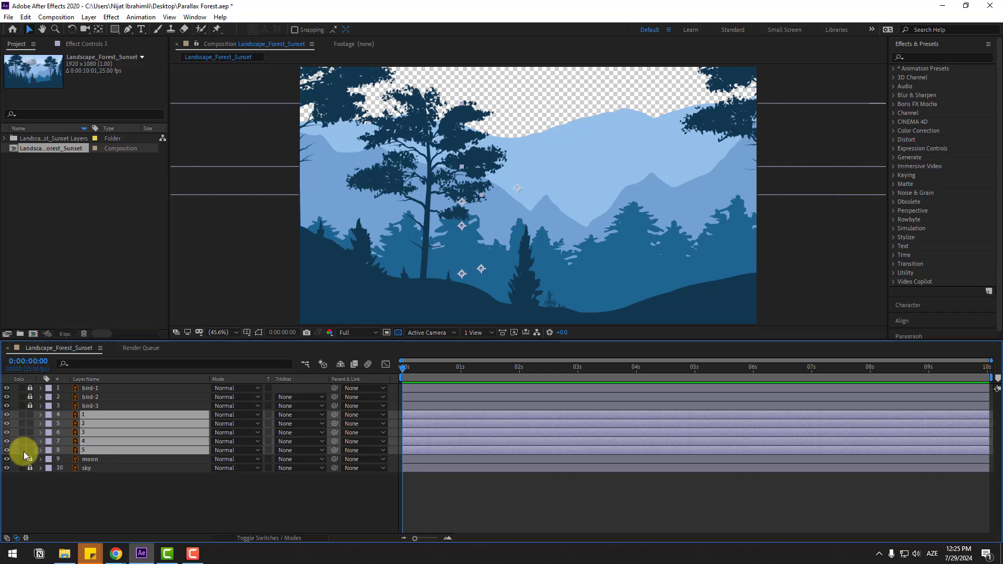
click(79, 498)
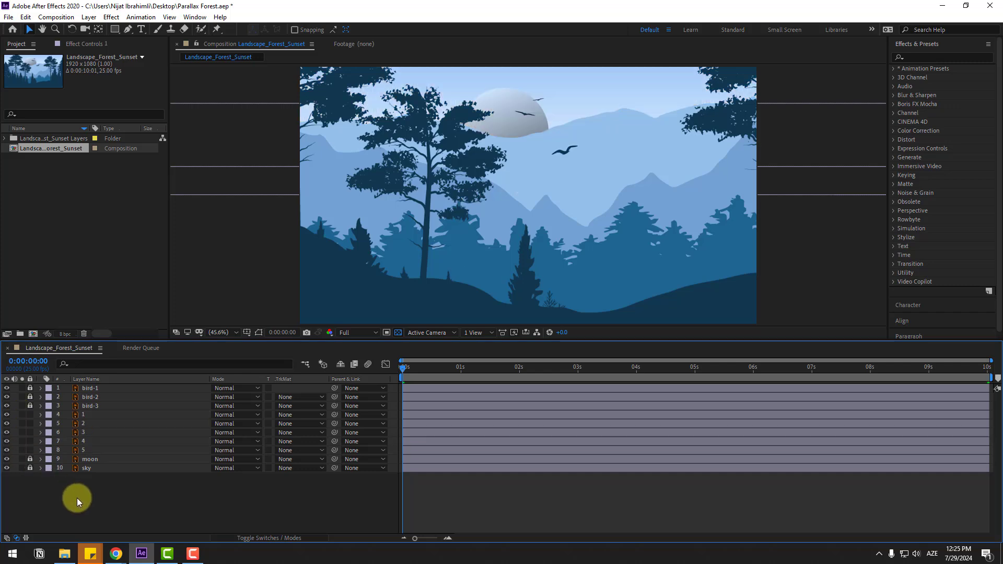
Unlock the moon layer, lock the sky layer, and preview the full scene.
click(29, 460)
click(30, 468)
key(space)
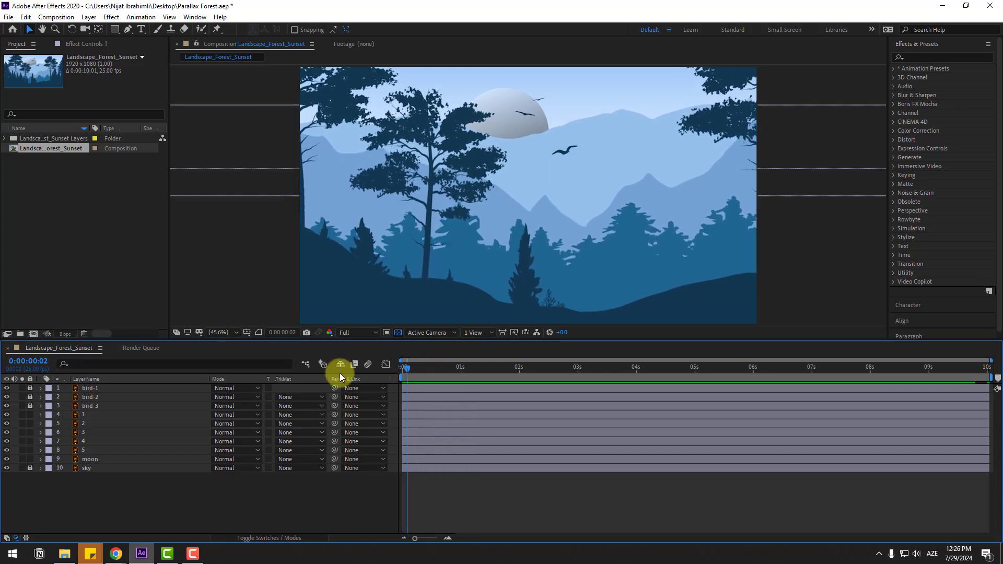
key(space)
click(88, 460)
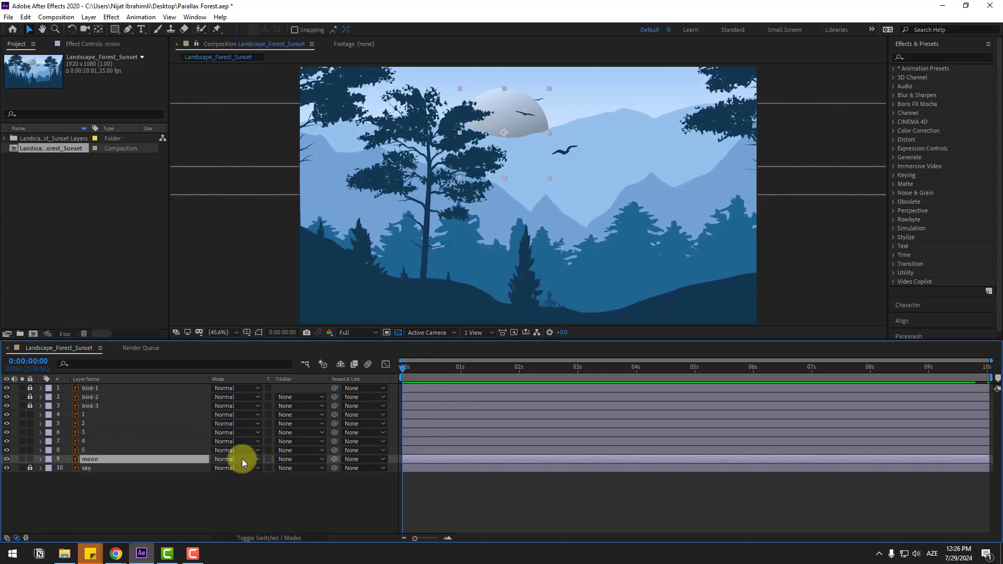
click(228, 459)
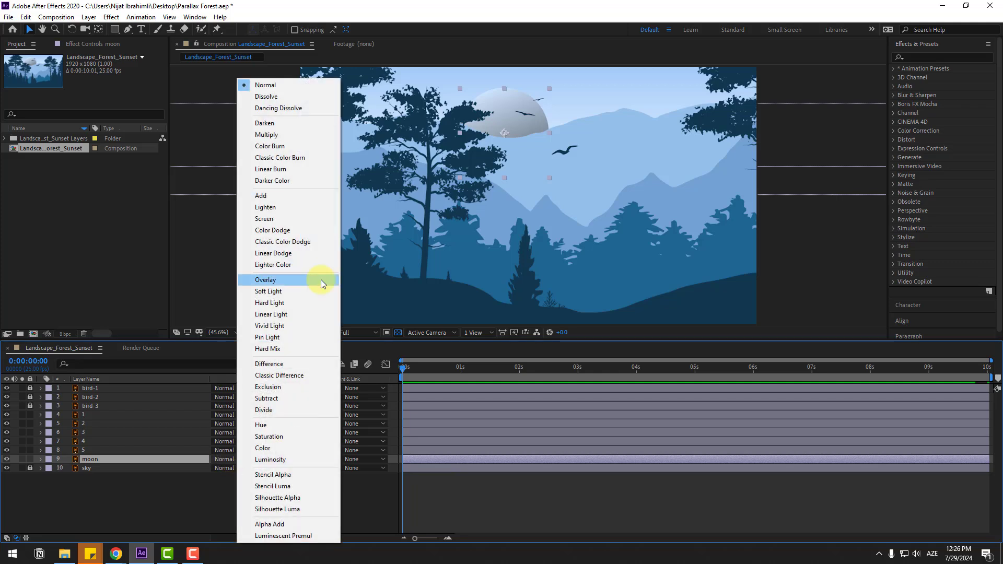
Set the moon to Add mode and keyframe its Y position from 376.2 at 0s to 276.2 at 10s.
click(277, 196)
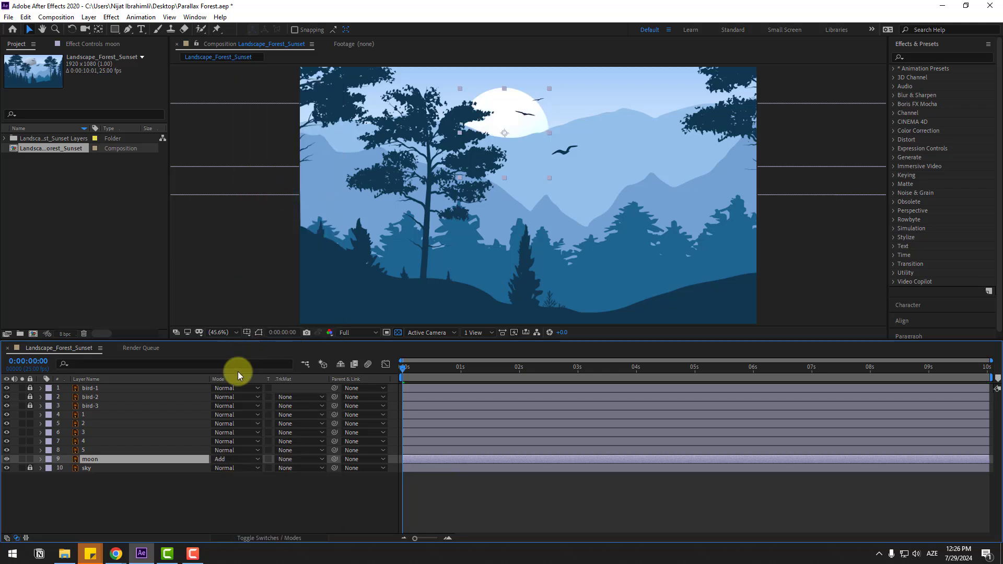
key(p)
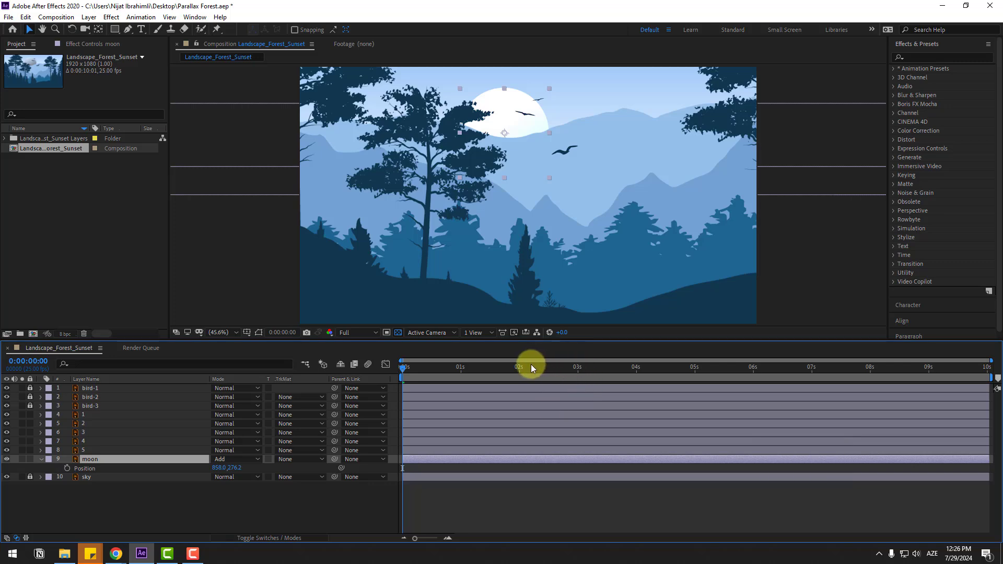
drag(531, 365, 991, 377)
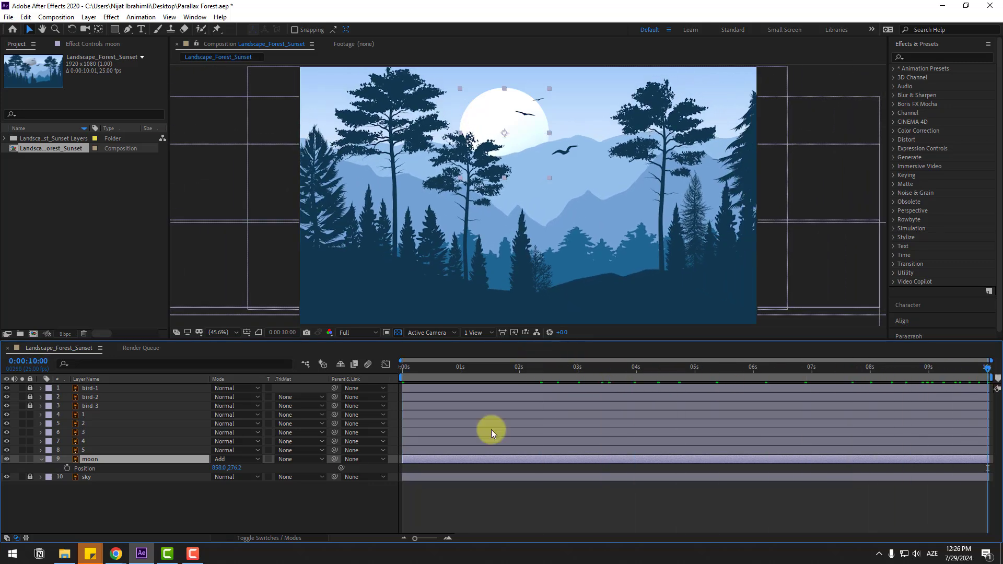
click(67, 469)
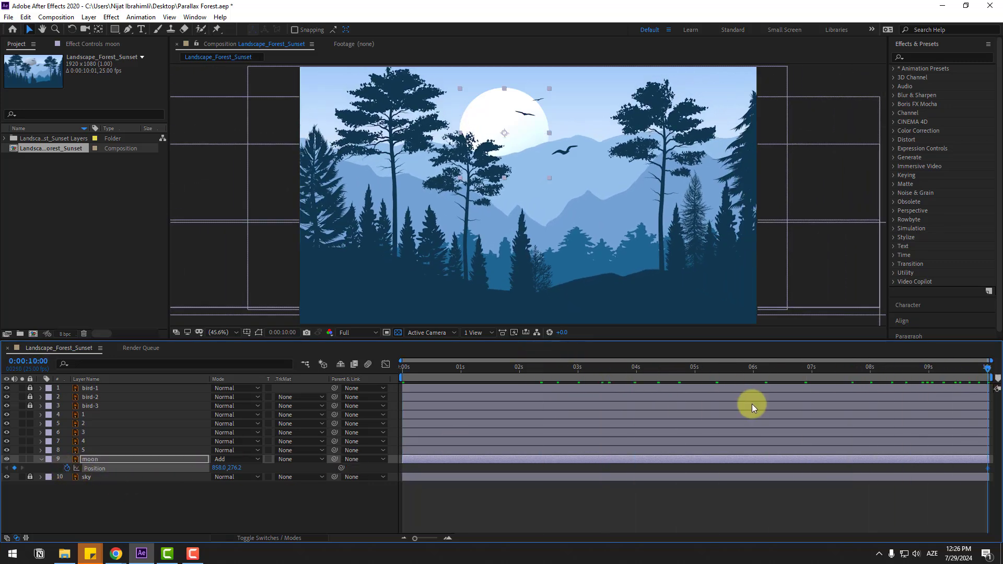
drag(942, 370, 296, 441)
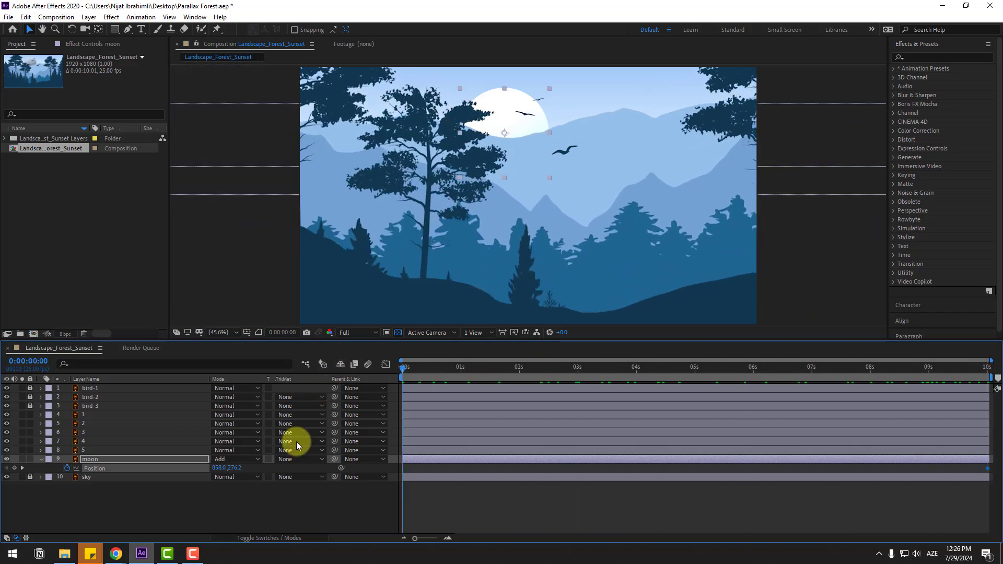
drag(236, 470, 293, 475)
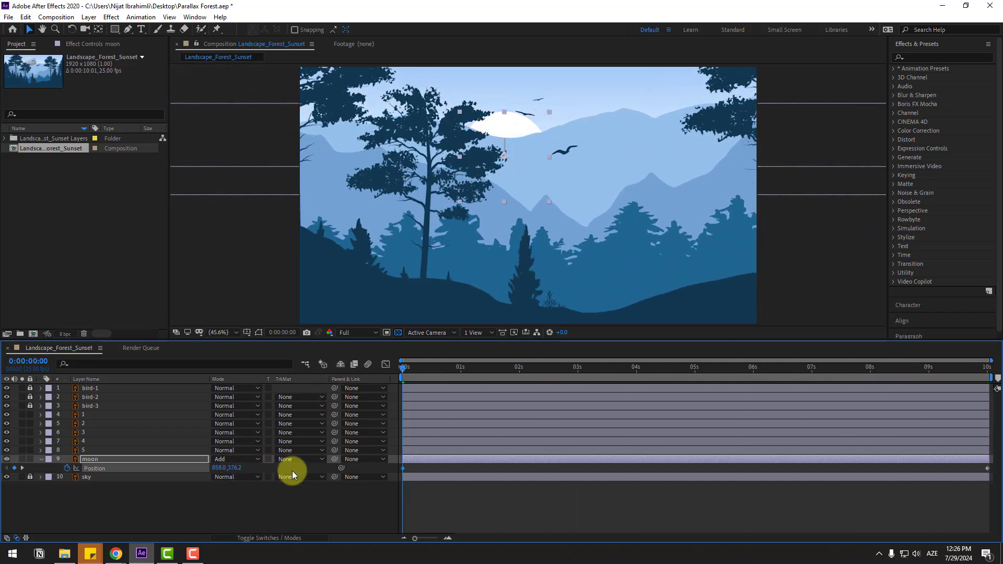
key(space)
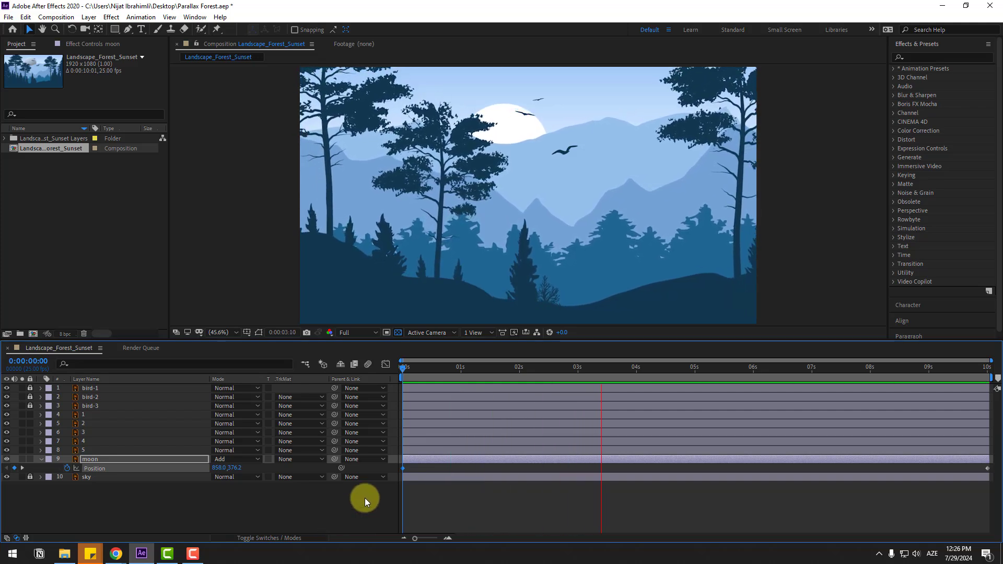
drag(452, 368, 391, 372)
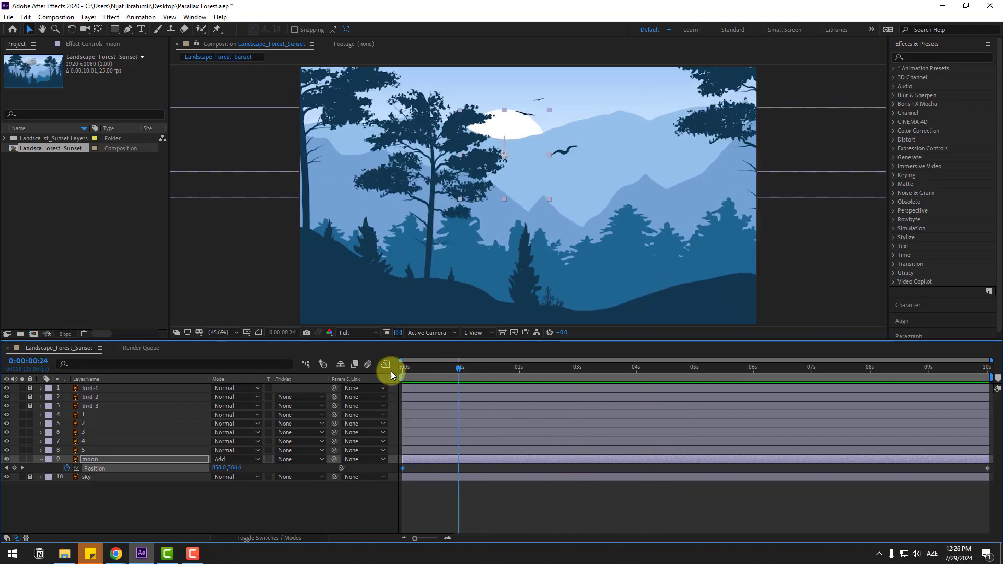
click(39, 459)
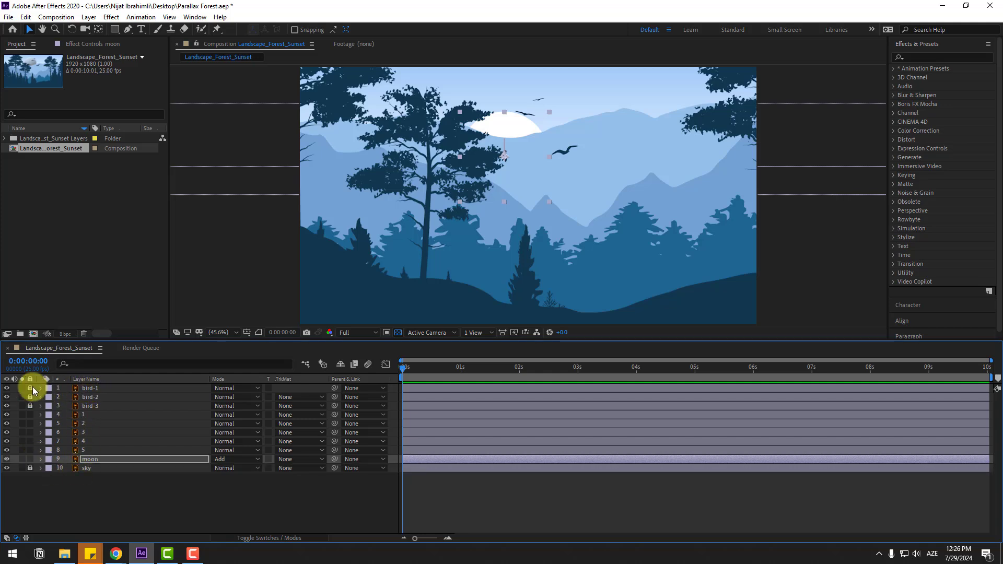
Select bird-1 and zoom the viewer to 800% on the bird shape.
click(83, 388)
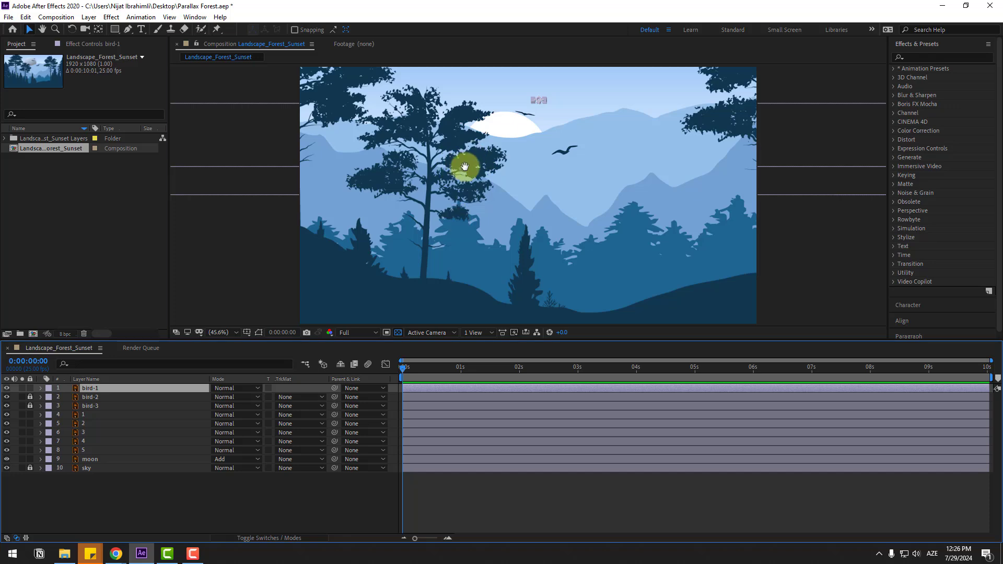
scroll(465, 167, up, 7)
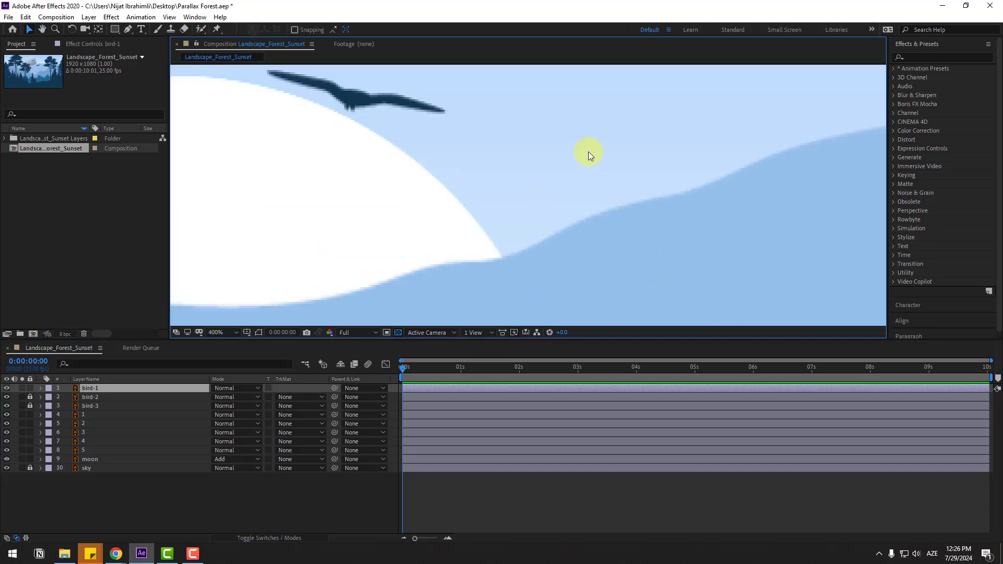
drag(589, 151, 596, 246)
scroll(531, 244, up, 1)
drag(530, 244, 484, 195)
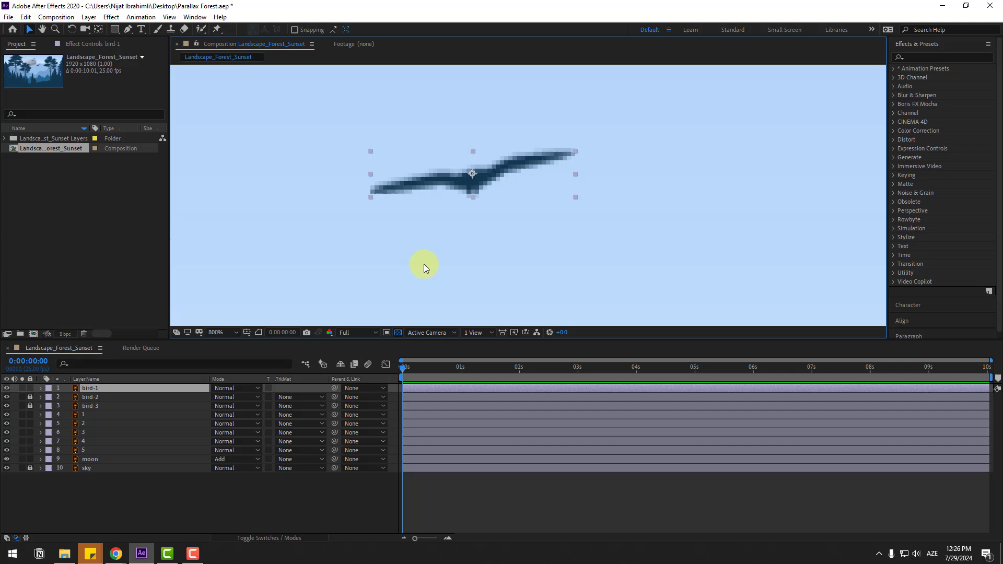
click(218, 29)
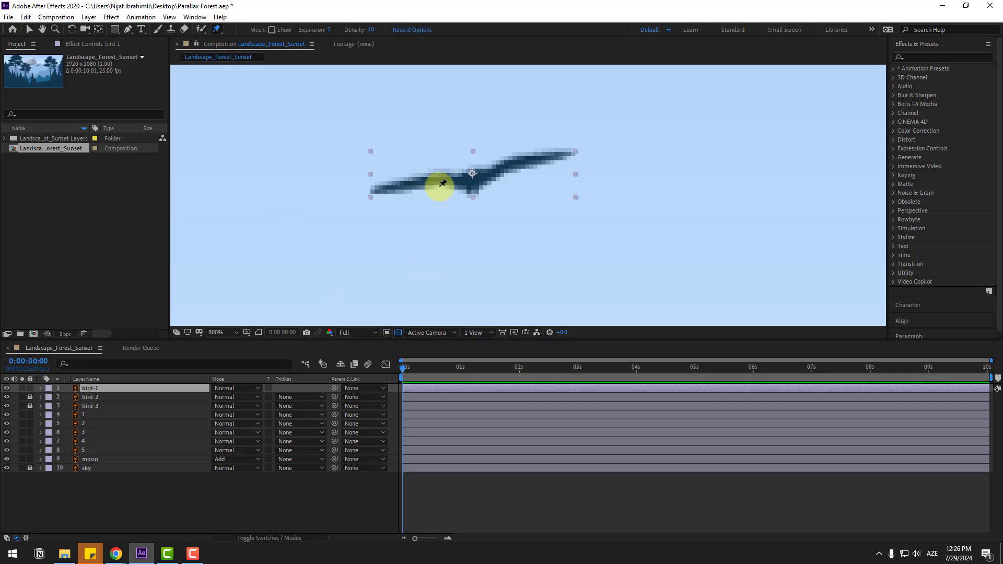
Place puppet pins on bird-1's body centre and wing tips, then reveal their keyframes.
click(472, 175)
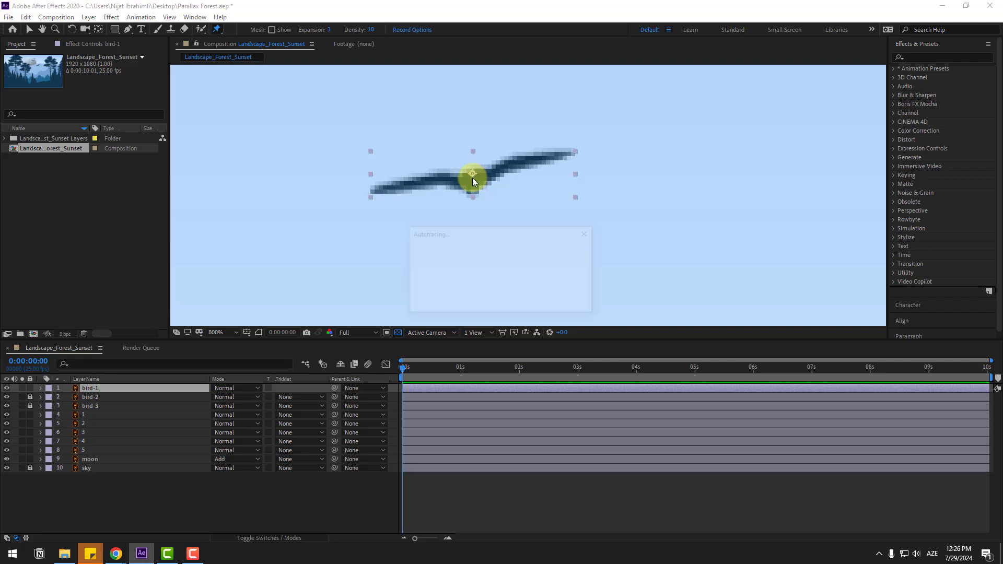
click(373, 189)
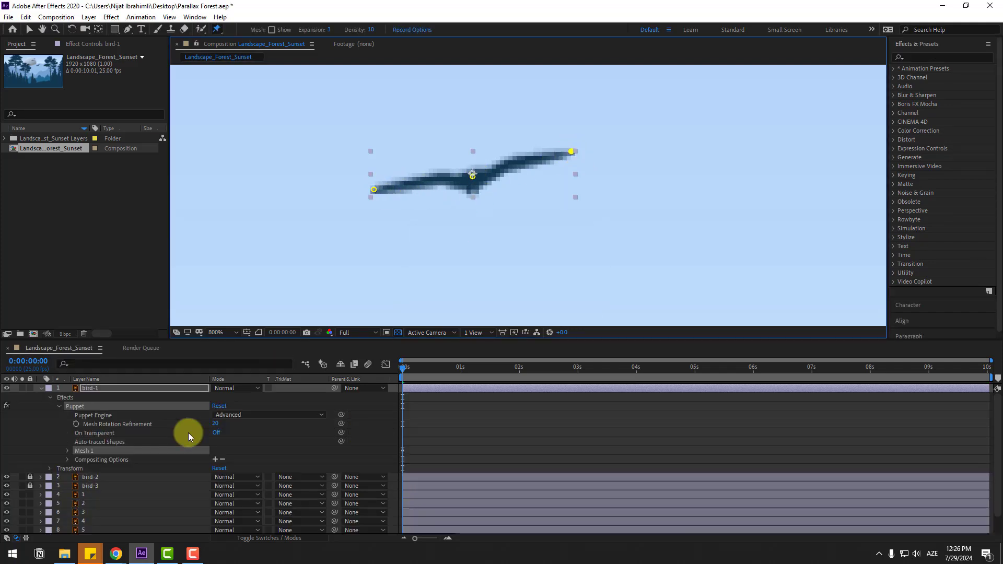
click(90, 389)
key(u)
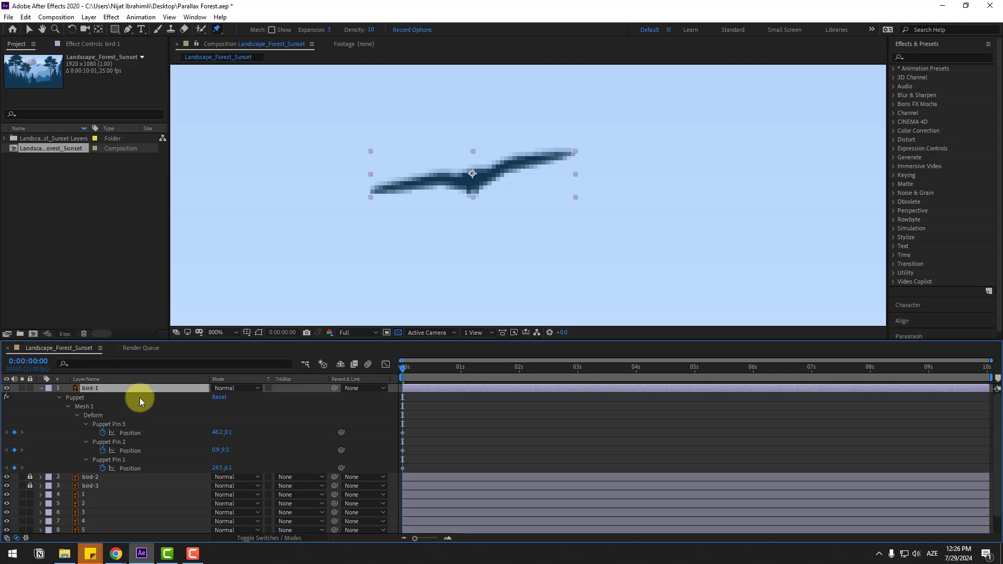
click(95, 415)
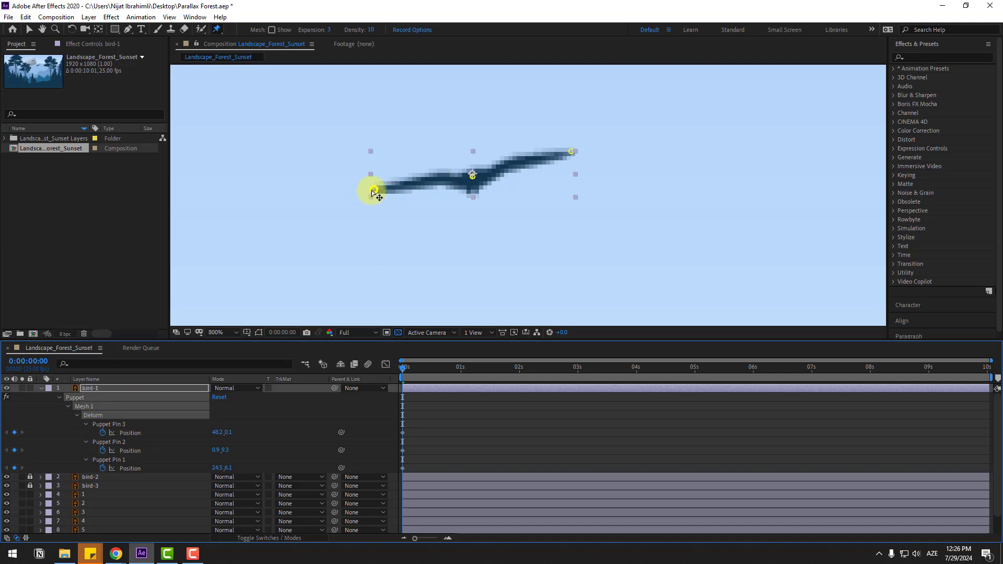
Drag both wing-tip pins upward to pose the raised wings at frame zero.
drag(373, 194, 381, 161)
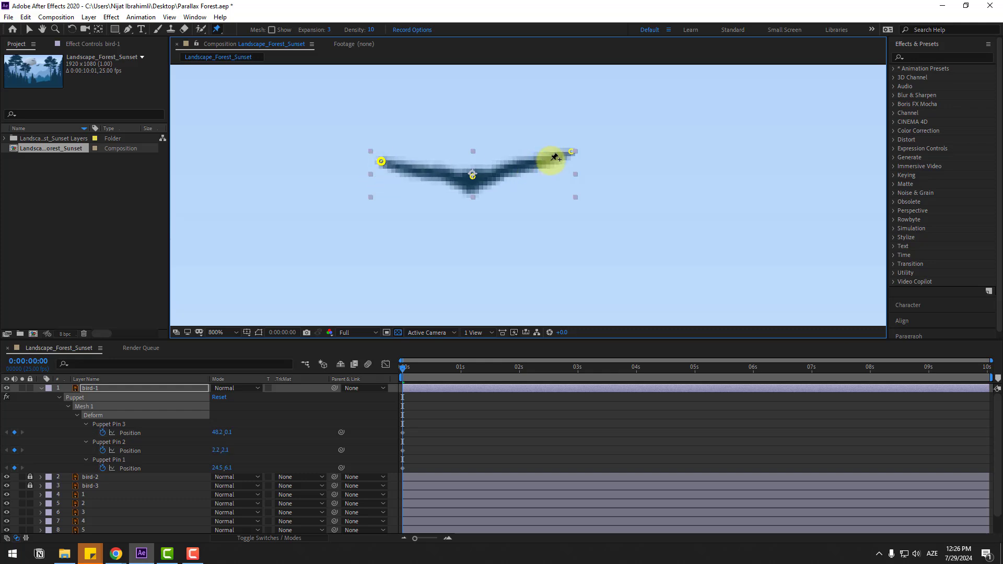
click(571, 152)
drag(562, 146, 534, 123)
click(345, 333)
click(356, 380)
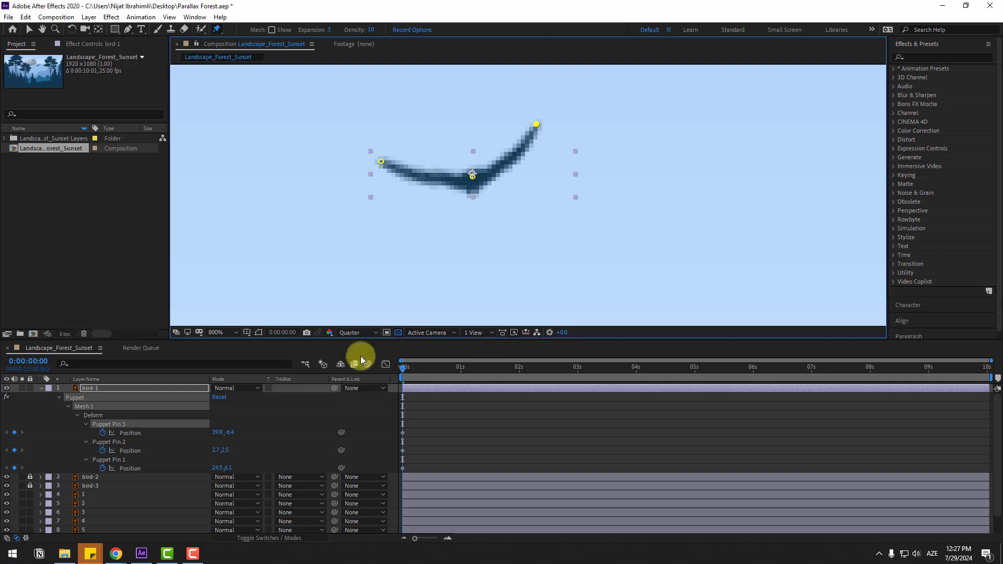
drag(381, 162, 391, 149)
click(541, 123)
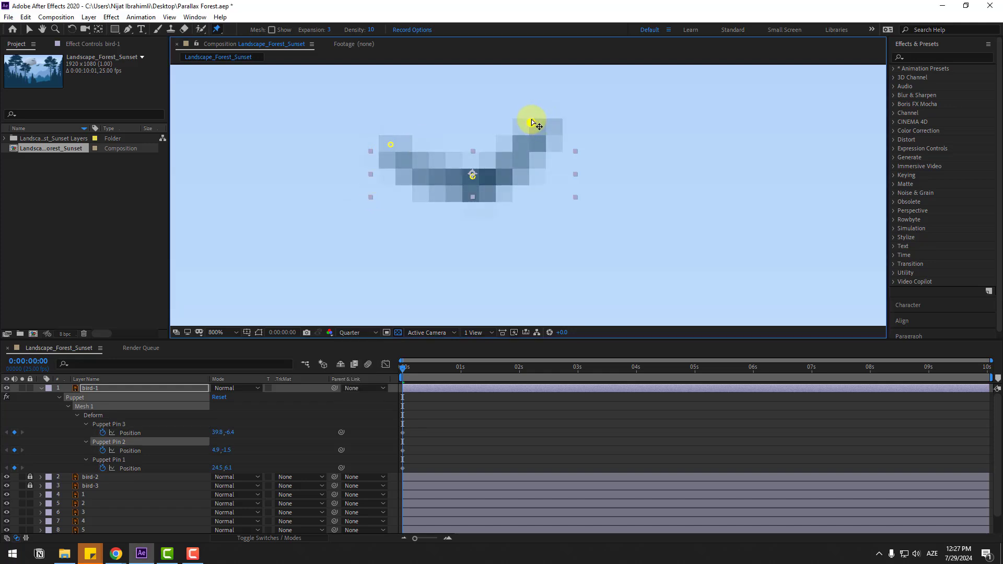
drag(533, 123, 529, 120)
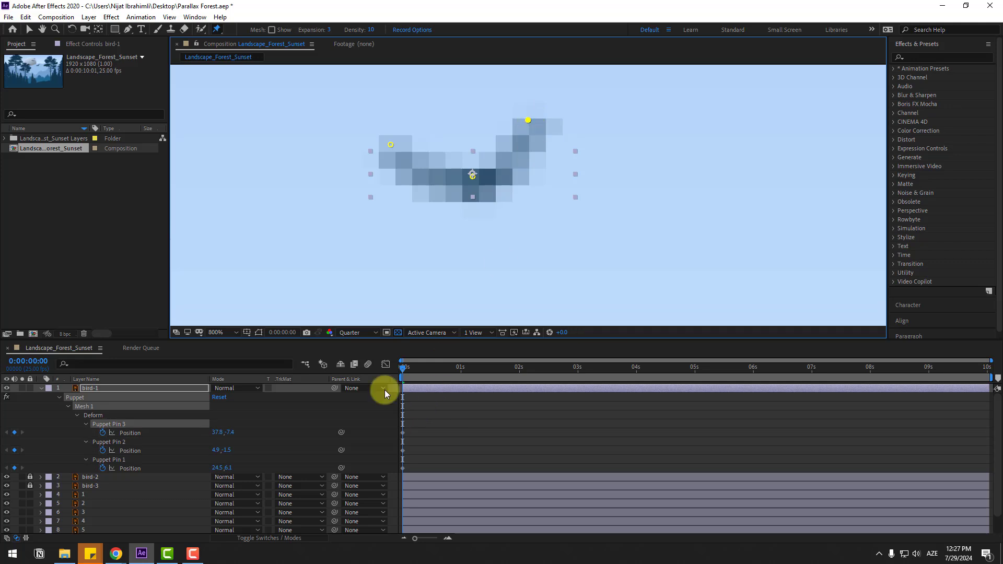
click(350, 333)
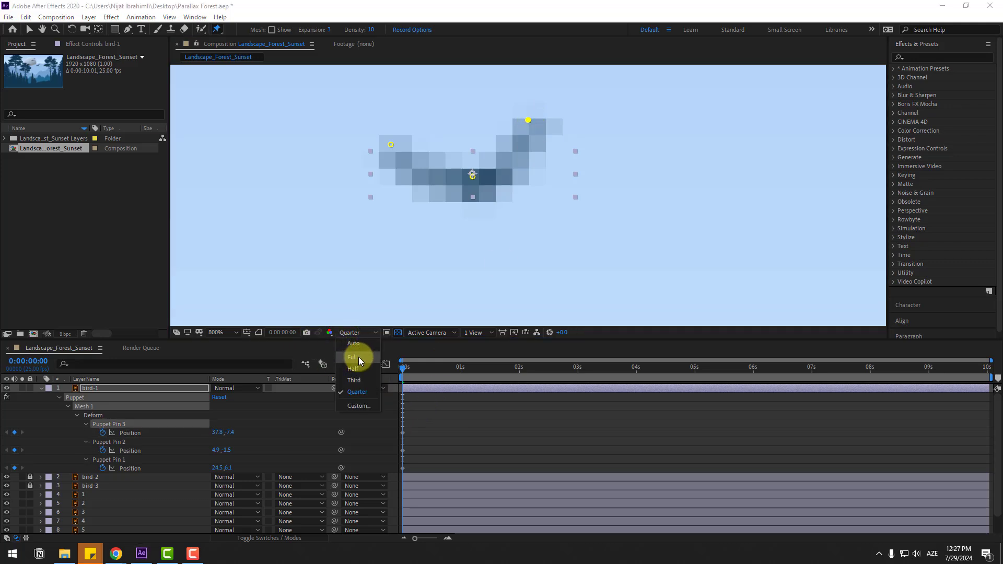
click(359, 357)
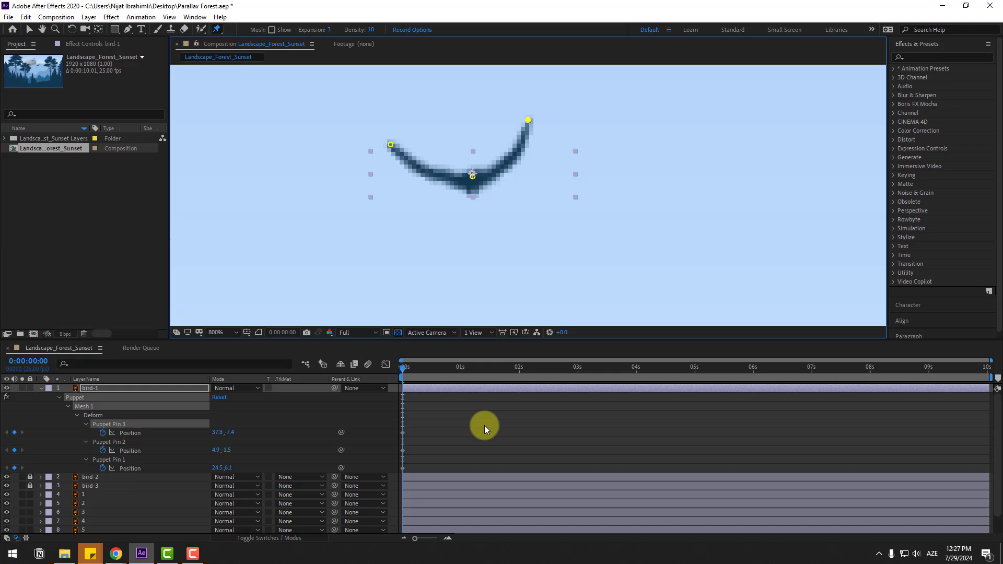
At frame 3, lift the body pin and pull both wing pins down.
key(Page_Down)
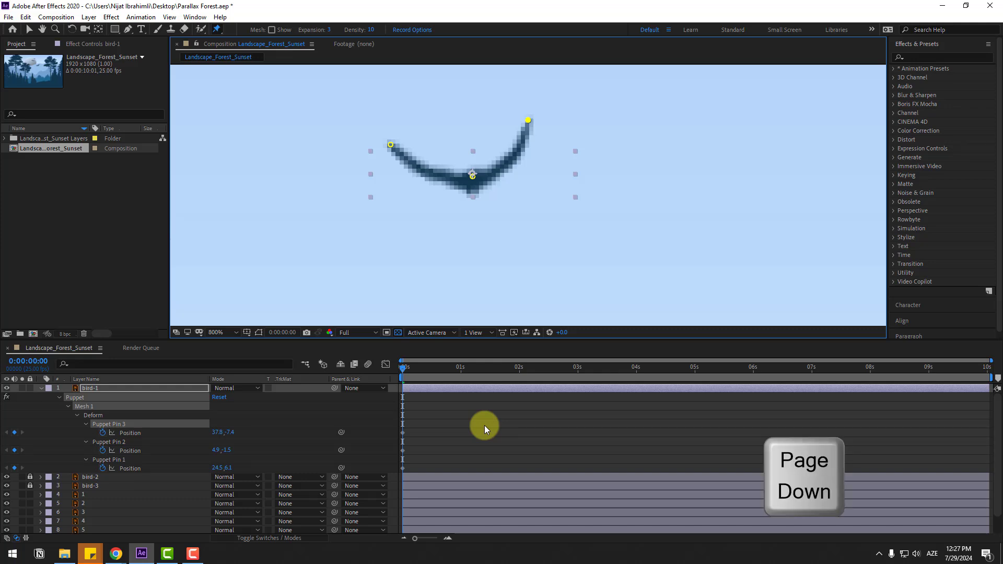
key(Page_Down)
key(Page_Down)
key(Page_Down)
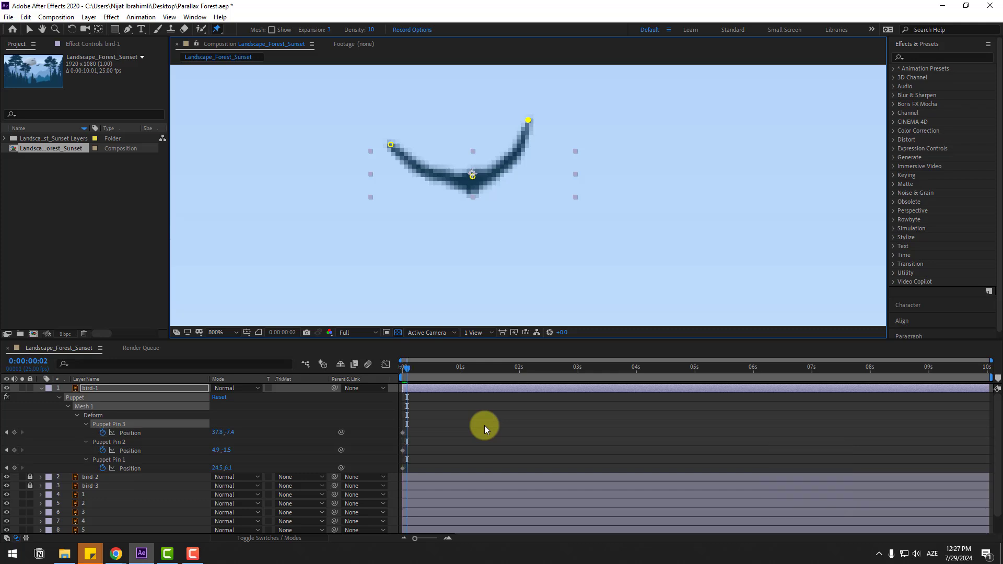
click(473, 178)
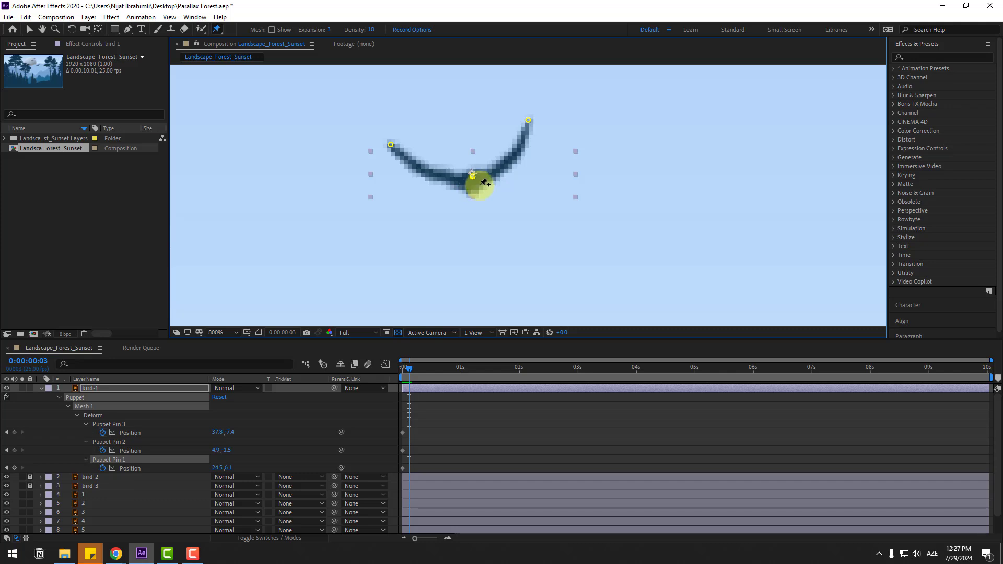
drag(472, 170, 470, 162)
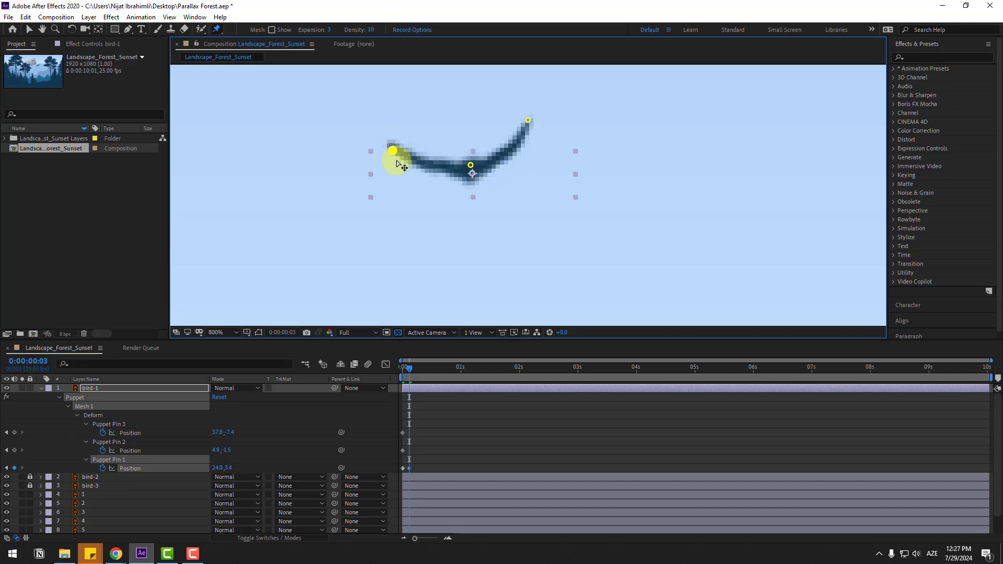
drag(397, 163, 401, 193)
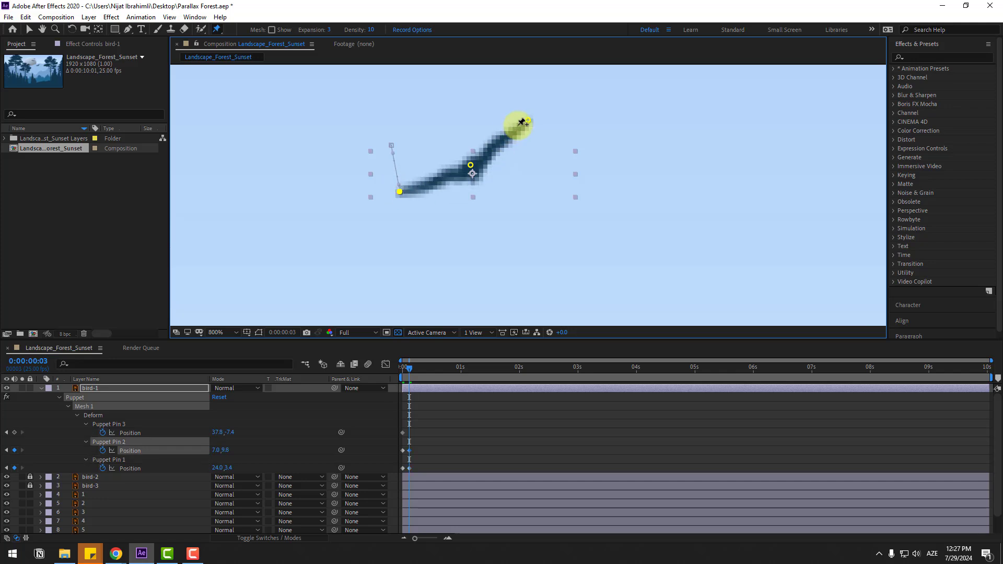
drag(528, 124, 539, 179)
mouse_move(410, 371)
mouse_down()
mouse_move(400, 371)
mouse_move(411, 368)
mouse_up()
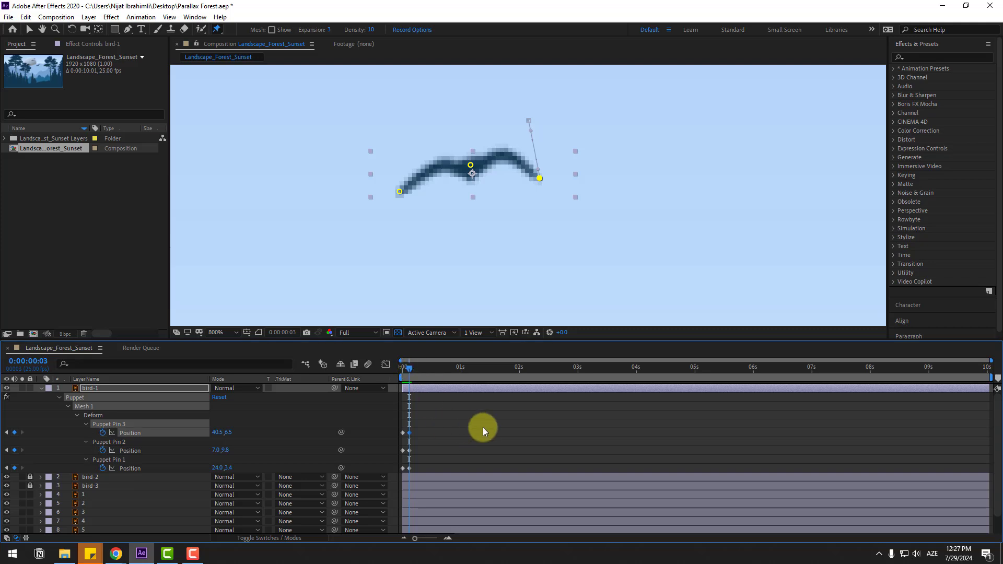
Paste each pin's starting pose at frame 6, end the work area there, and preview the flap.
key(Page_Down)
key(Page_Down)
key(Page_Down)
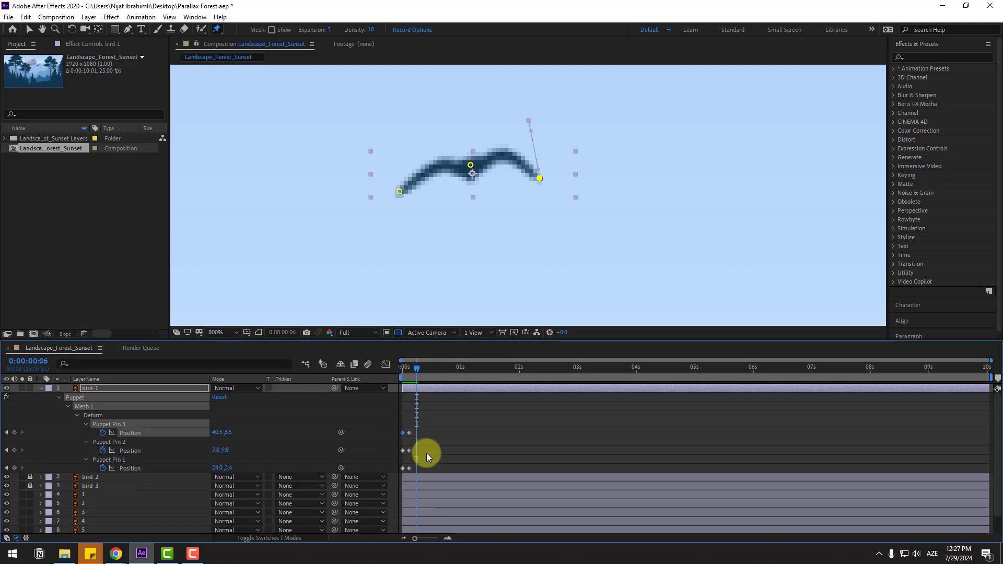
key(ctrl+v)
click(403, 451)
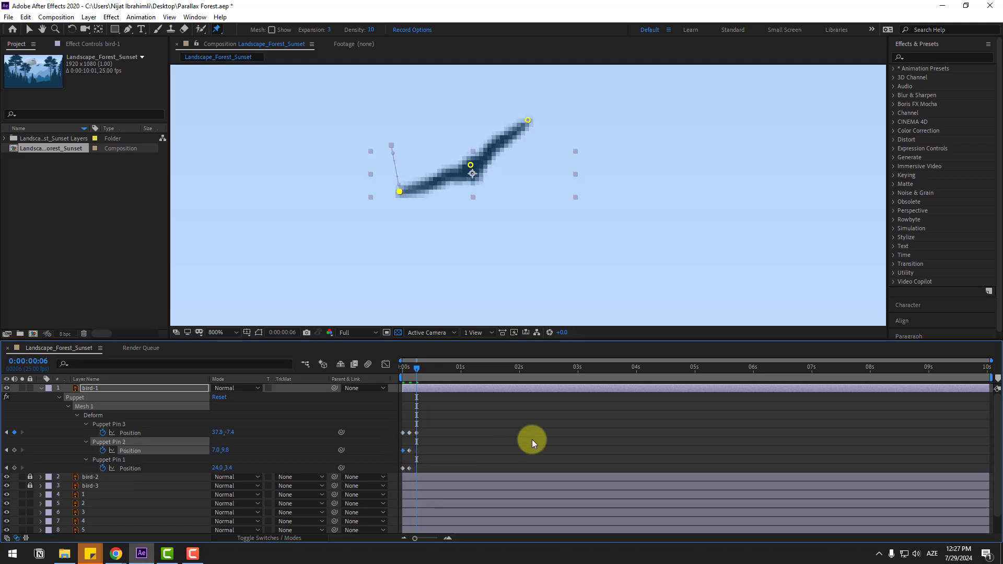
key(ctrl+v)
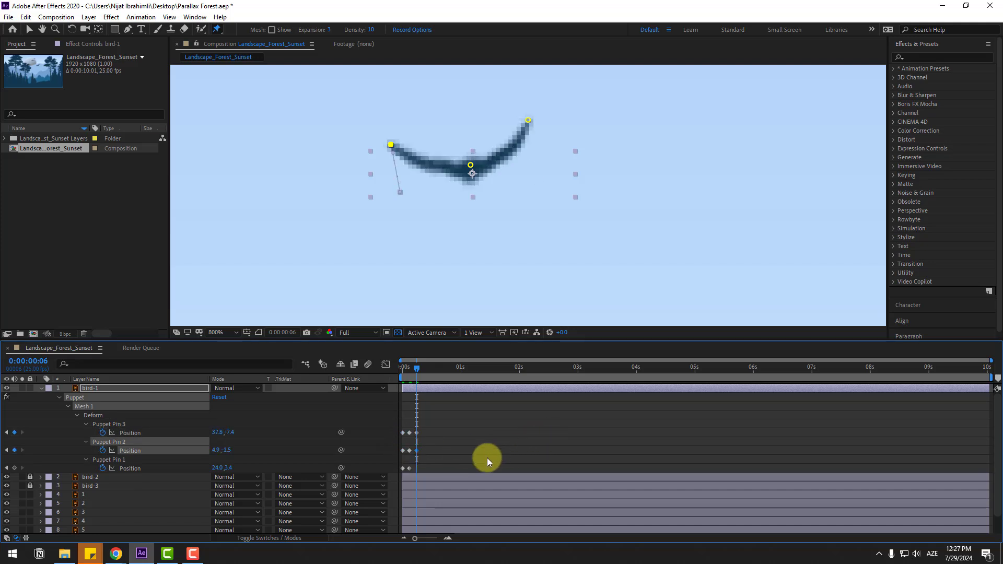
click(403, 468)
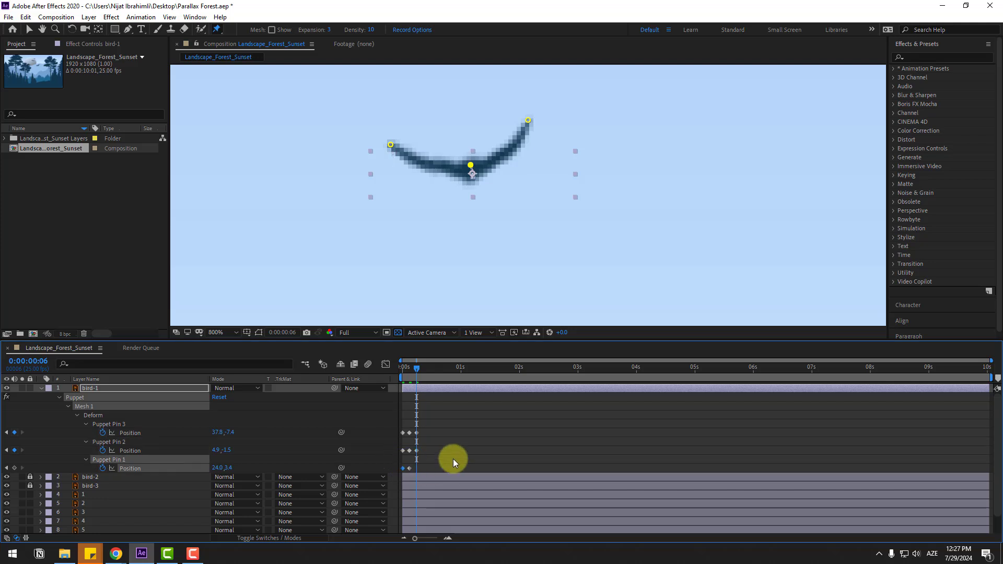
key(ctrl+c)
key(ctrl+v)
key(n)
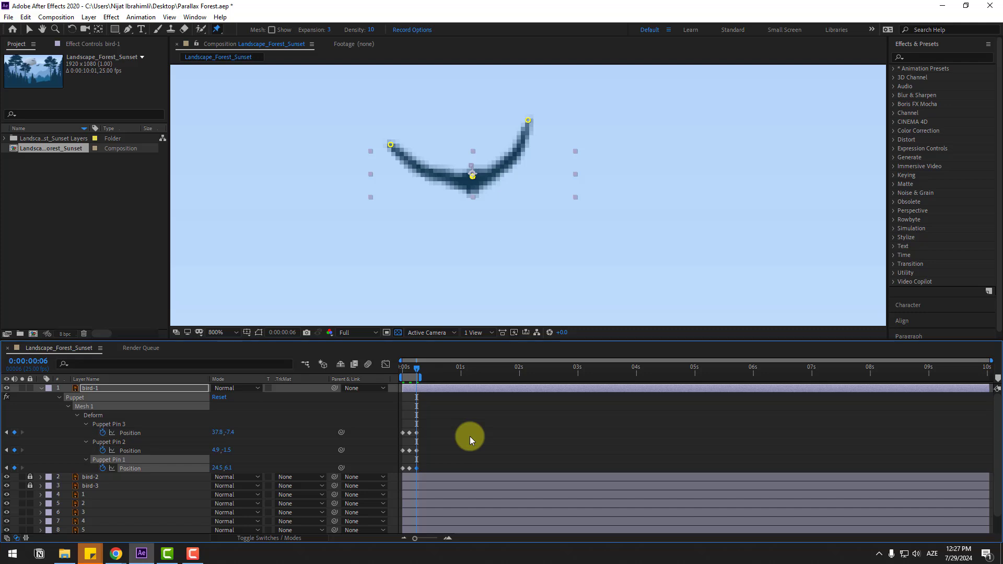
key(space)
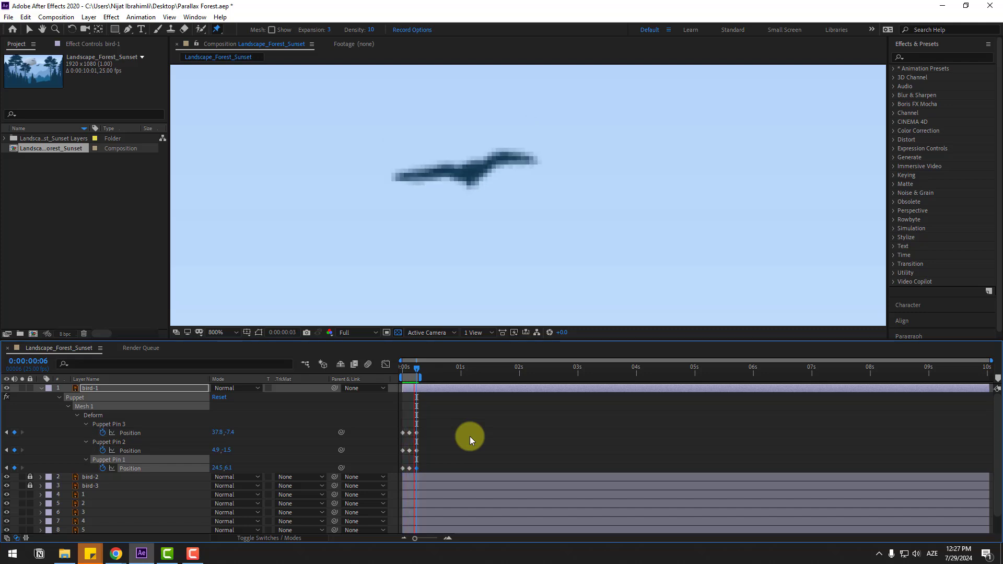
key(space)
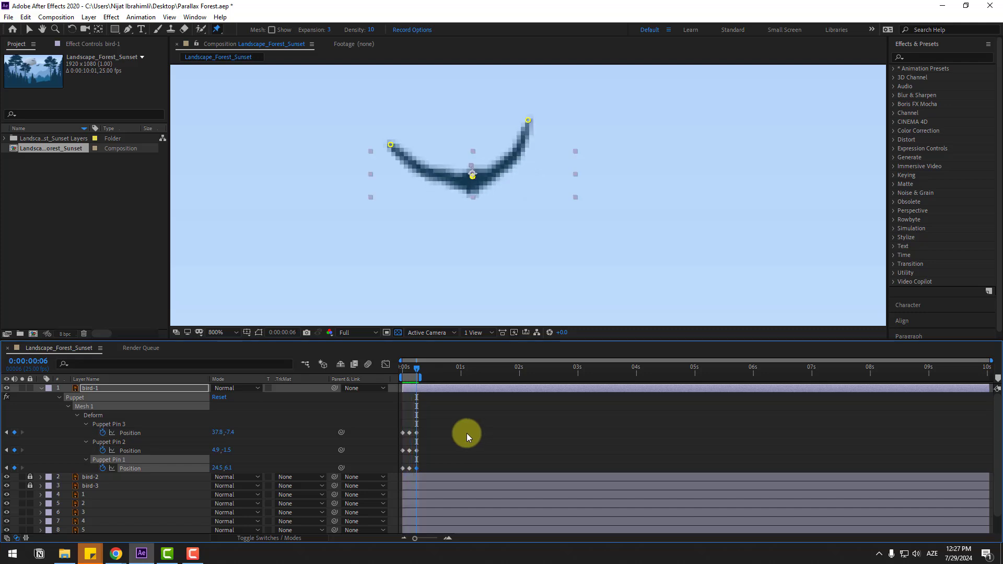
drag(411, 370, 380, 373)
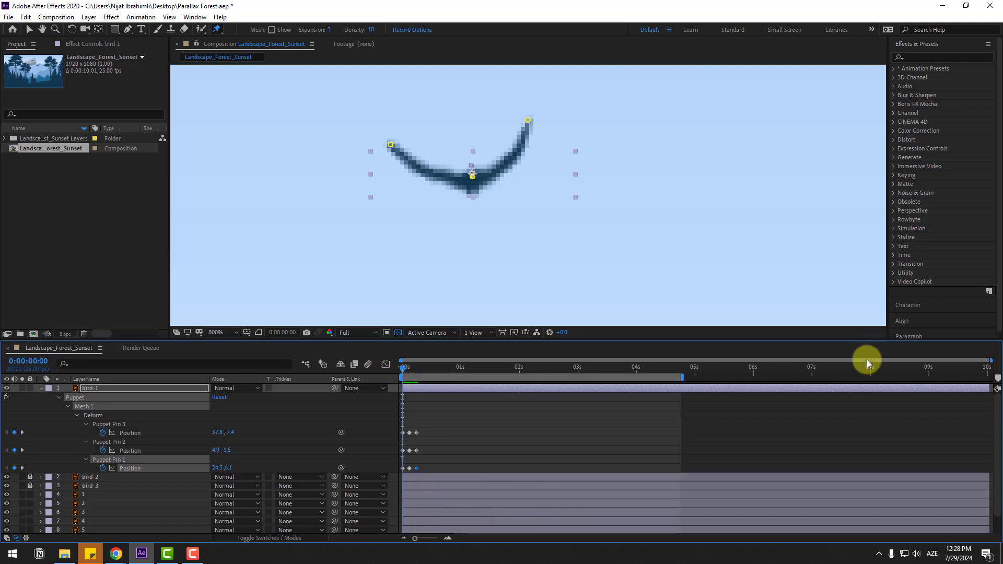
Add a loopOutDuration cycle expression to Puppet Pin 3's Position on bird-1.
click(504, 436)
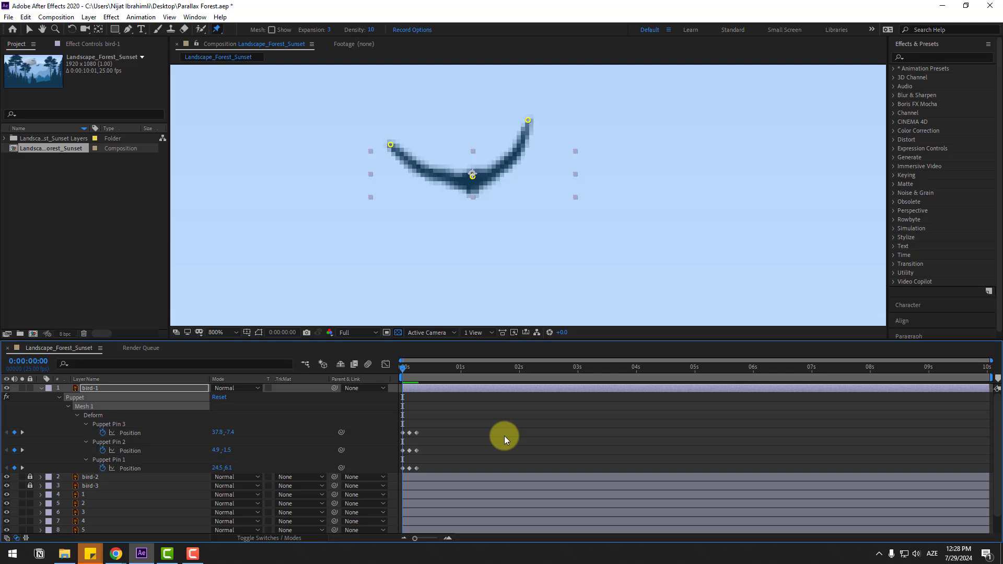
key(alt)
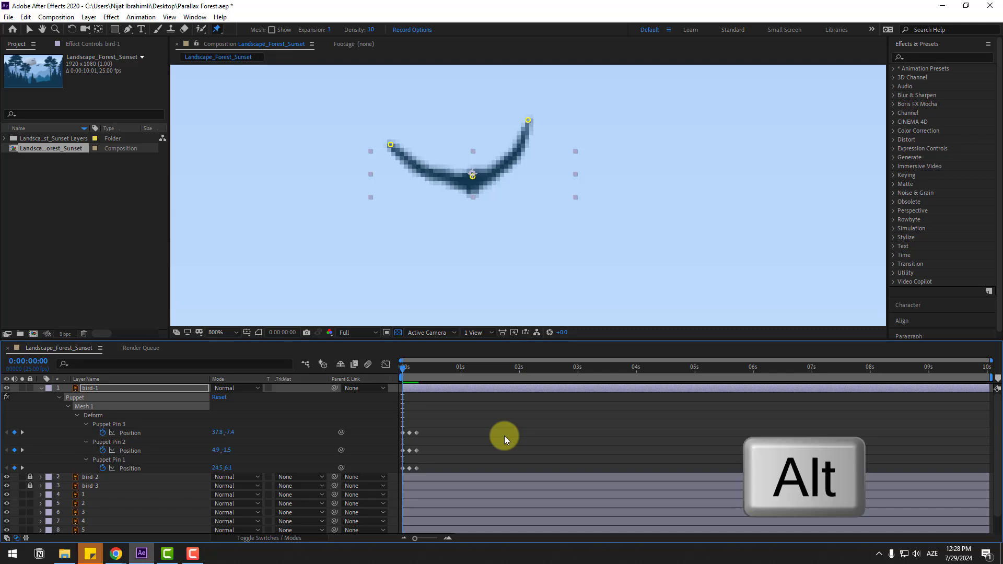
alt+click(103, 433)
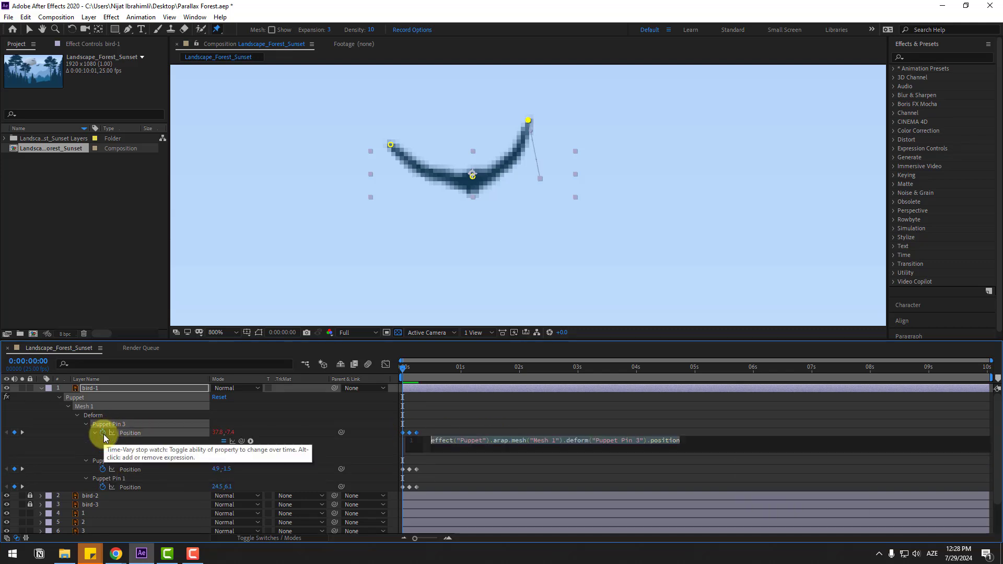
click(252, 441)
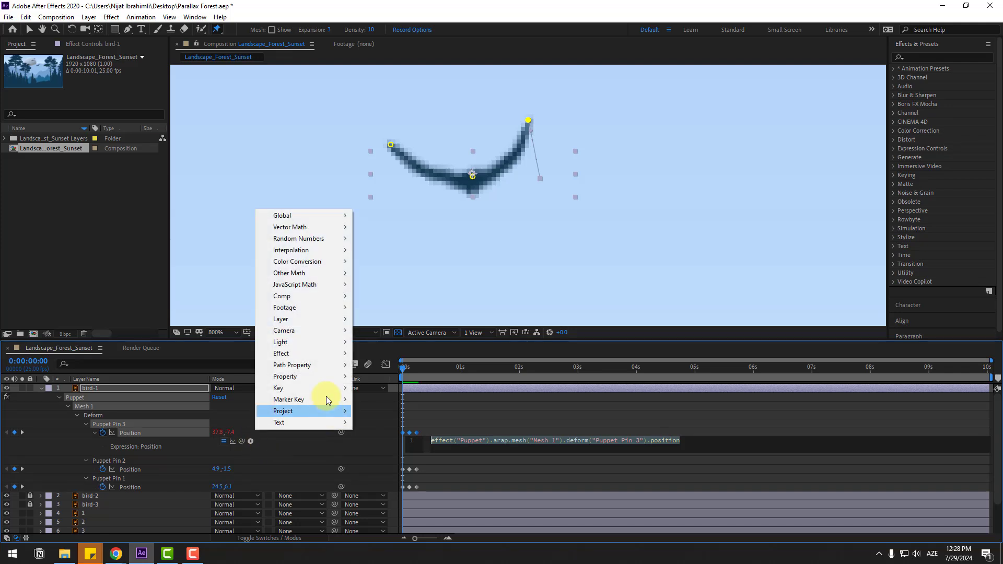
mouse_move(334, 376)
click(484, 273)
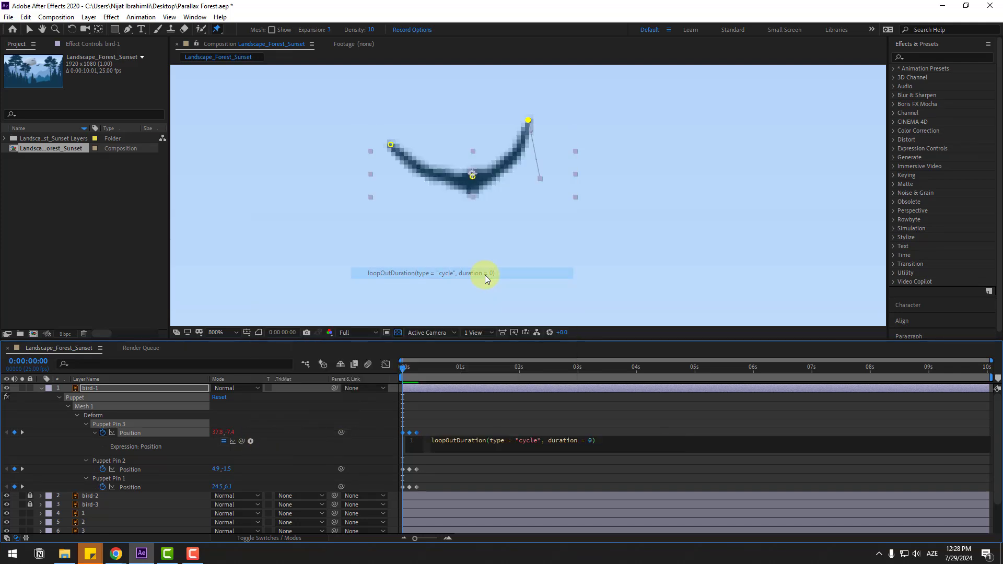
click(466, 432)
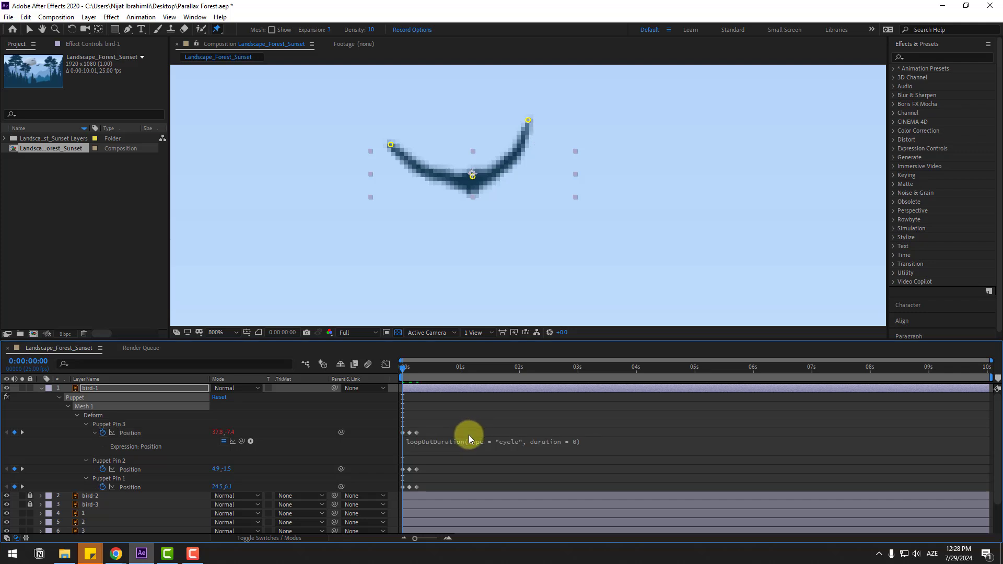
Add the same loopOutDuration cycle expression to Puppet Pin 2's Position.
alt+click(103, 470)
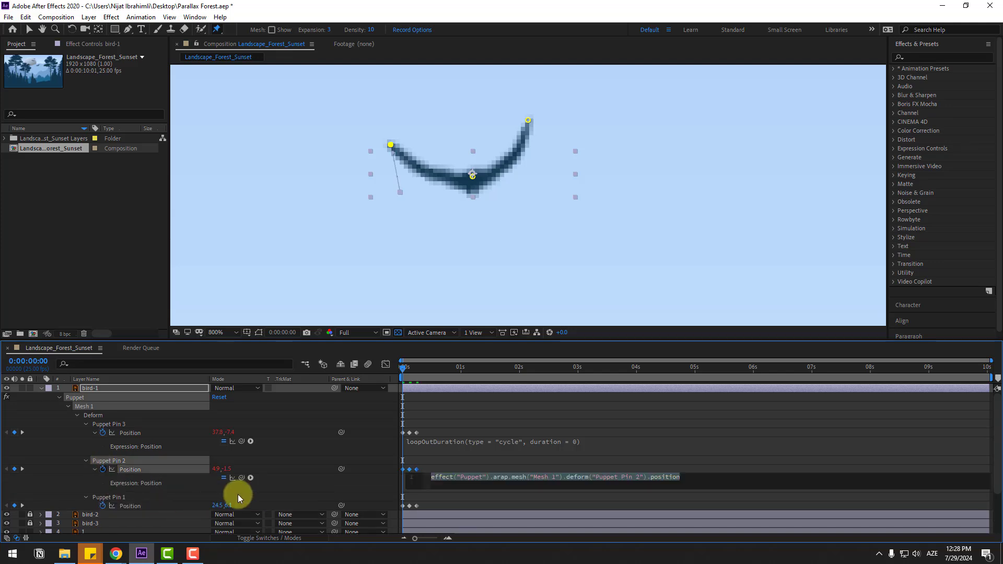
click(251, 478)
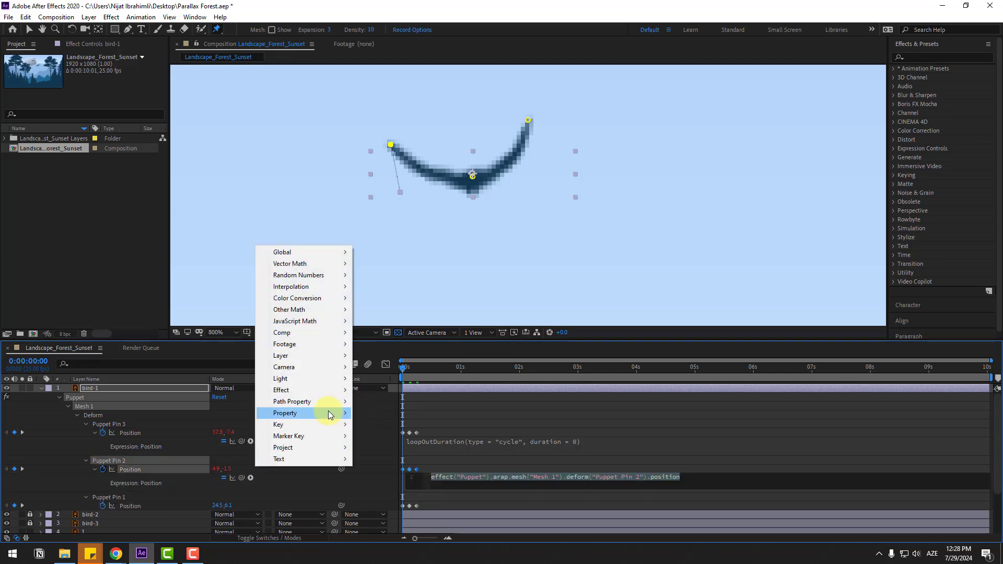
mouse_move(331, 412)
click(488, 309)
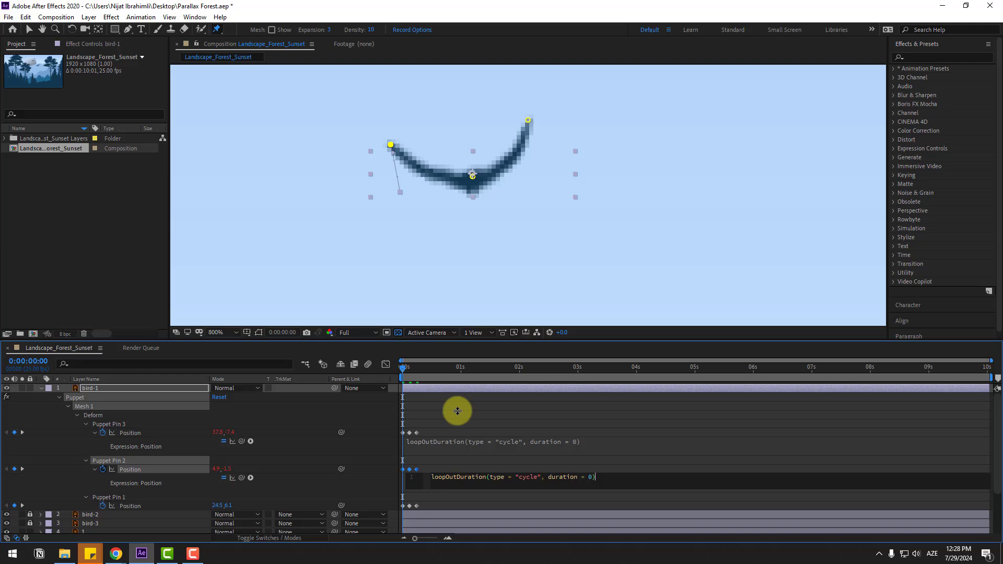
click(453, 469)
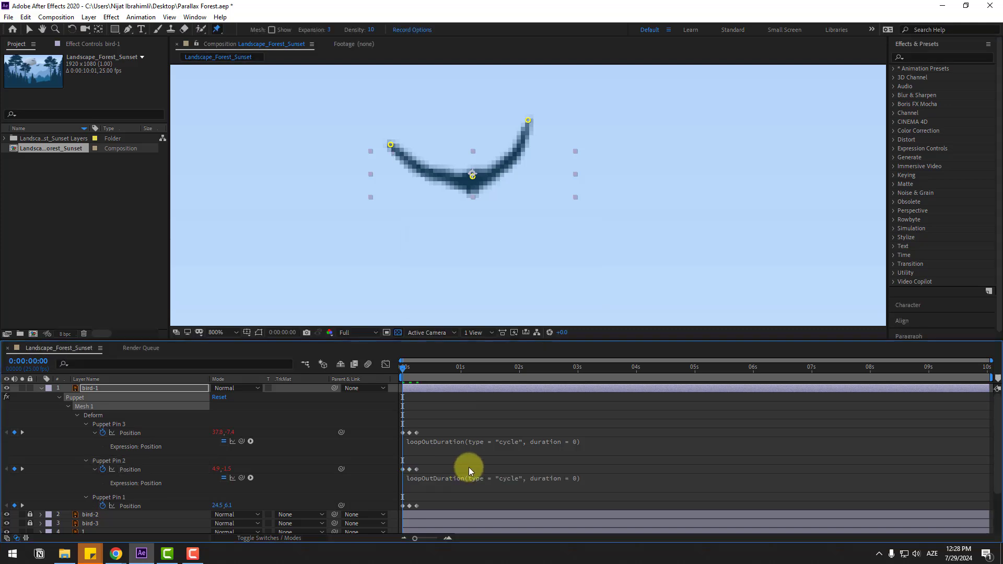
Give Puppet Pin 1's Position a loopOutDuration cycle expression too.
alt+click(103, 507)
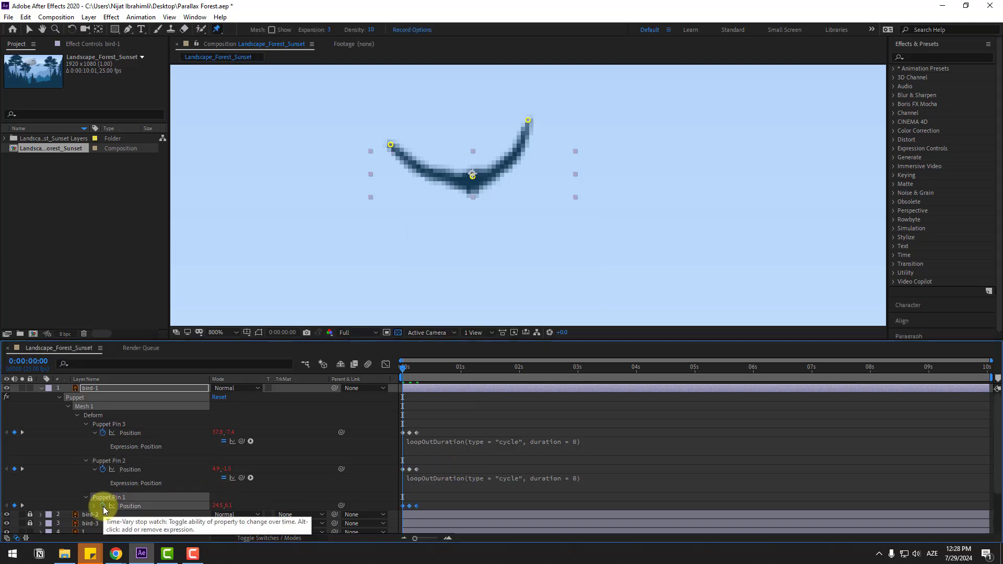
click(251, 514)
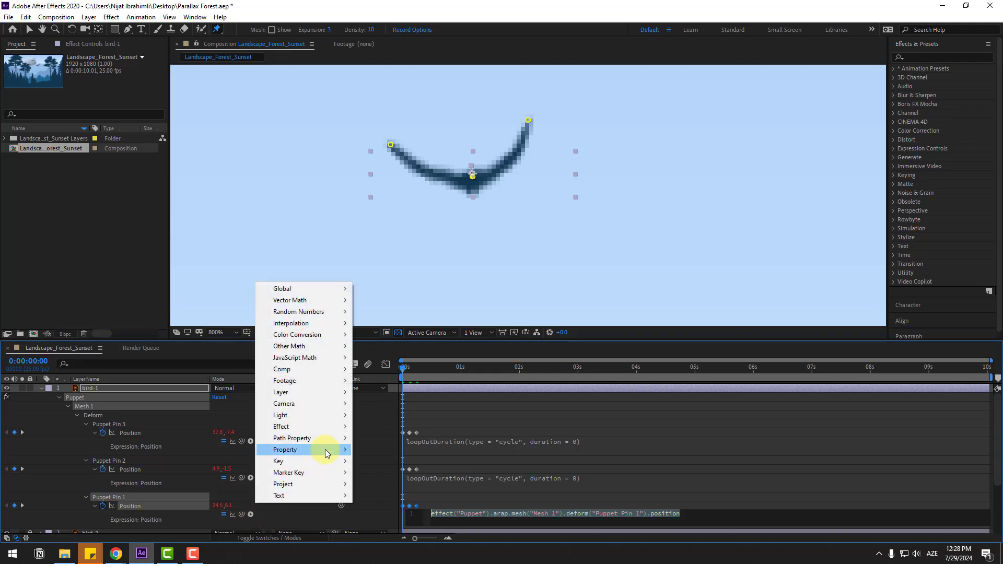
mouse_move(325, 449)
click(428, 346)
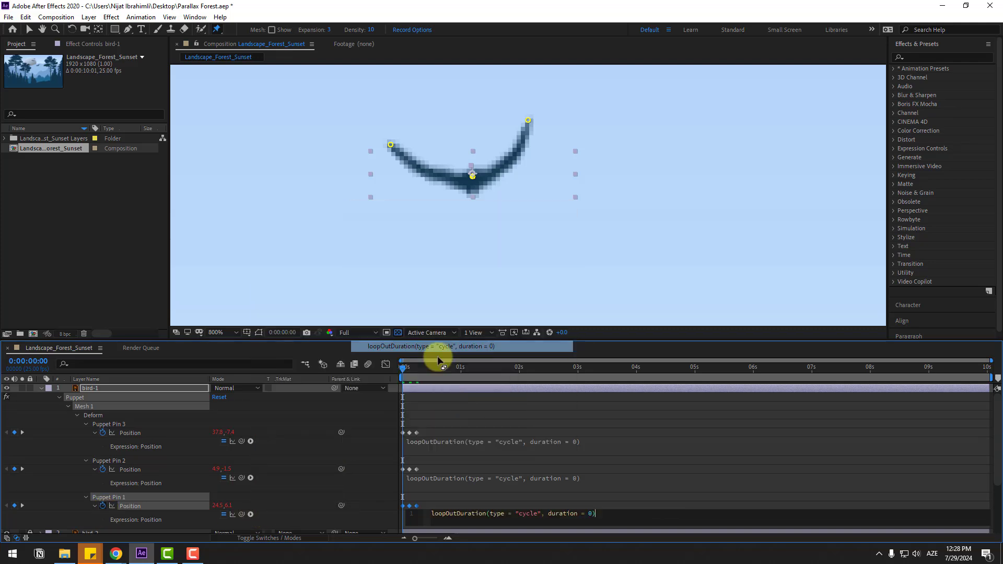
click(428, 492)
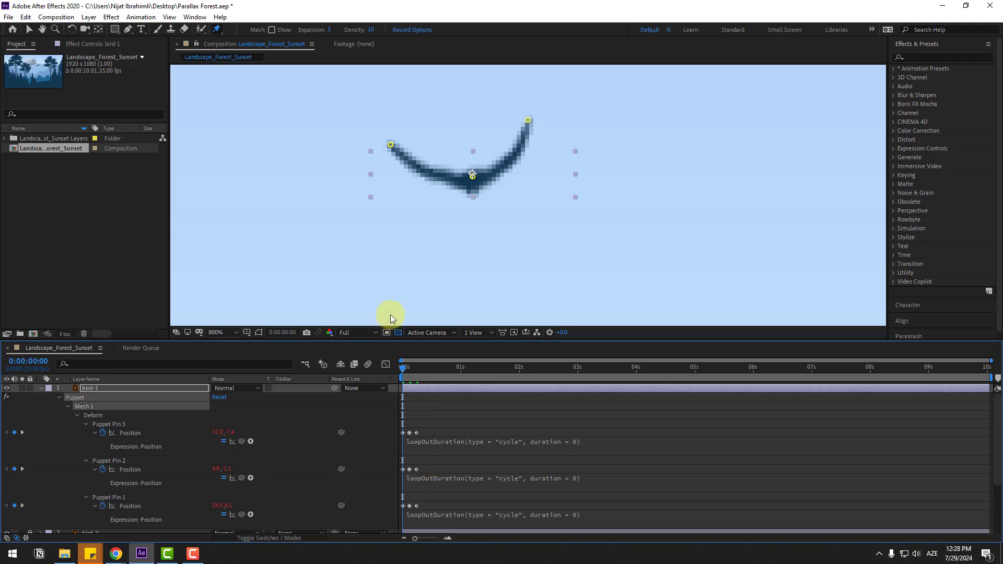
scroll(363, 267, down, 4)
Preview the looping flap, collapse bird-1's puppet properties, and set viewer magnification to Fit.
key(space)
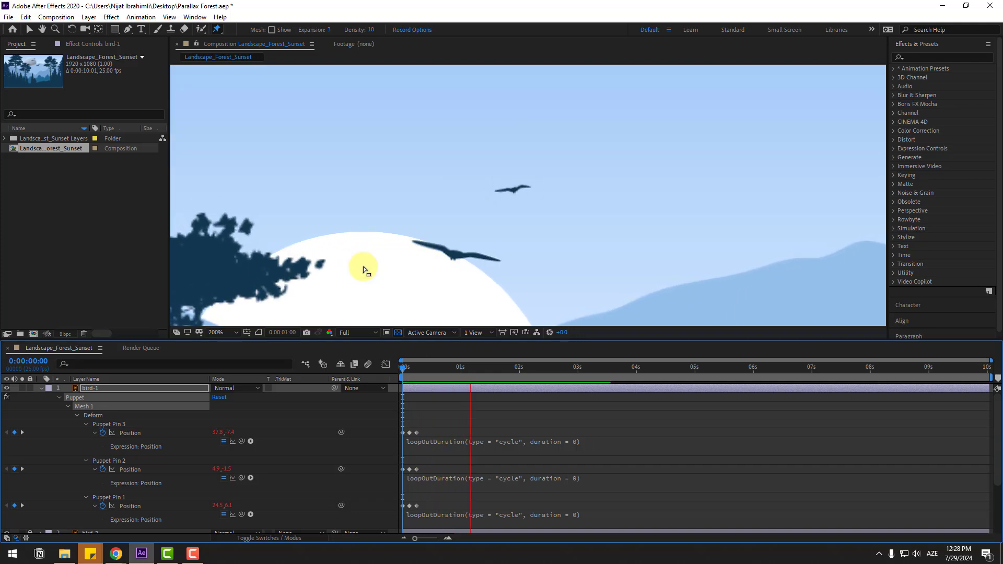
key(space)
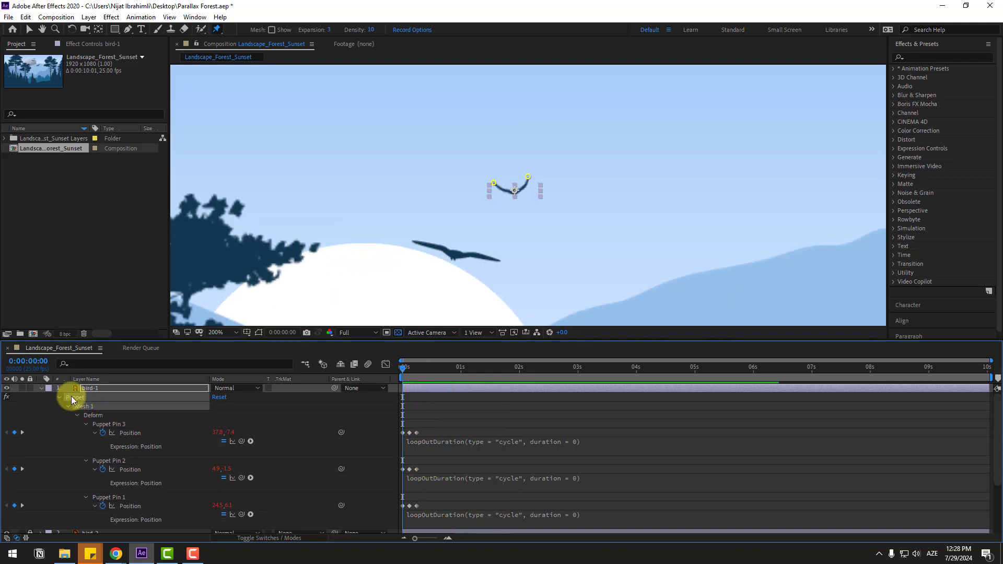
click(41, 389)
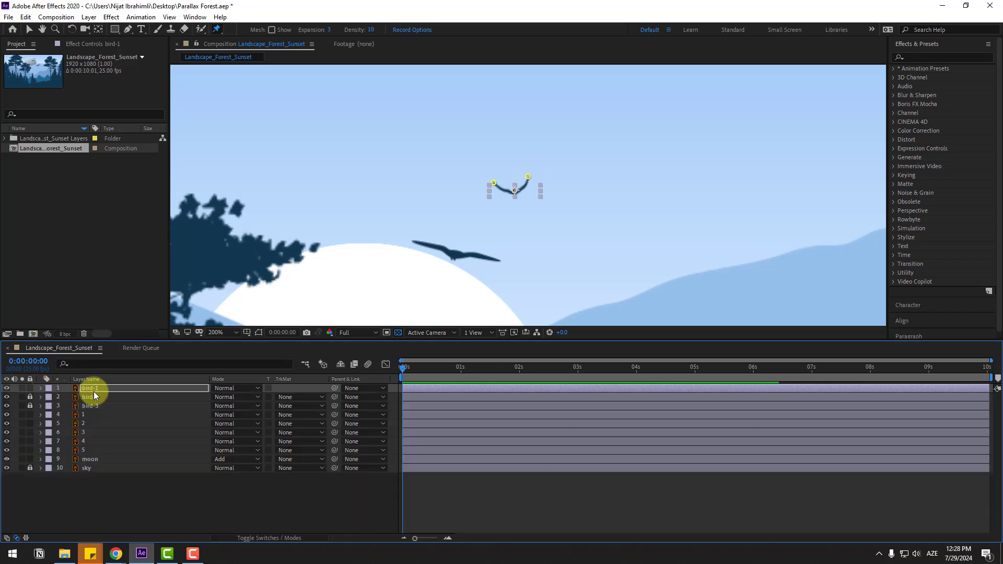
click(207, 333)
click(223, 377)
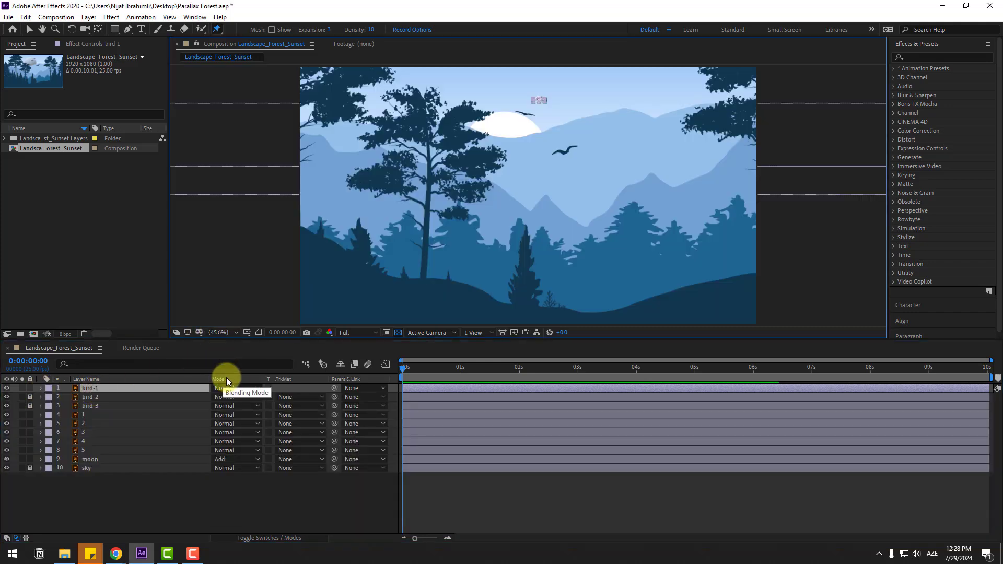
Keyframe bird-1's Position at the upper right at 0s, then toward the moon at 2s.
key(p)
click(66, 398)
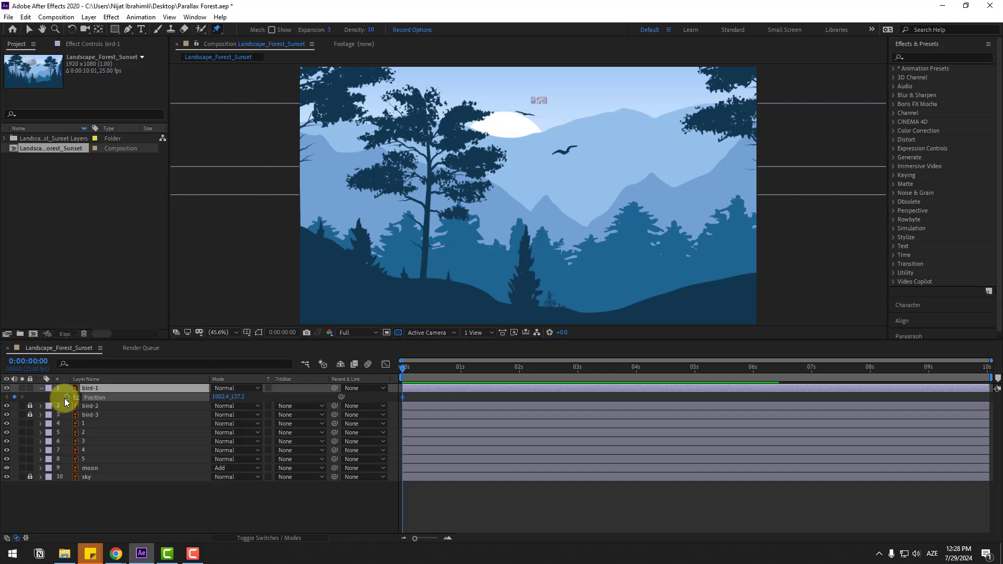
click(29, 30)
drag(541, 100, 716, 80)
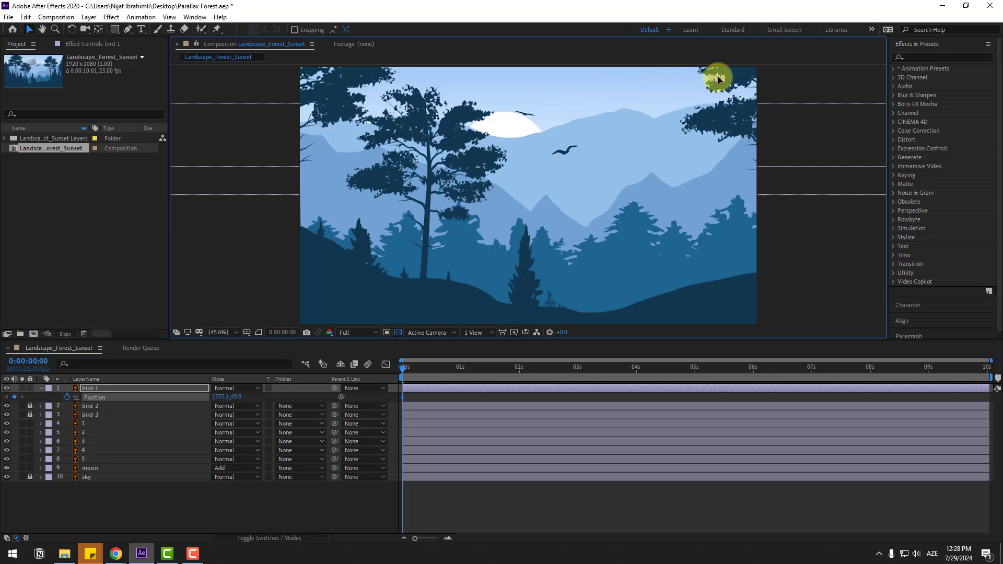
click(522, 369)
drag(719, 76, 535, 127)
Add keyframes above the trees at 0:00:06:18 and off-screen left at 10s, then preview.
click(636, 368)
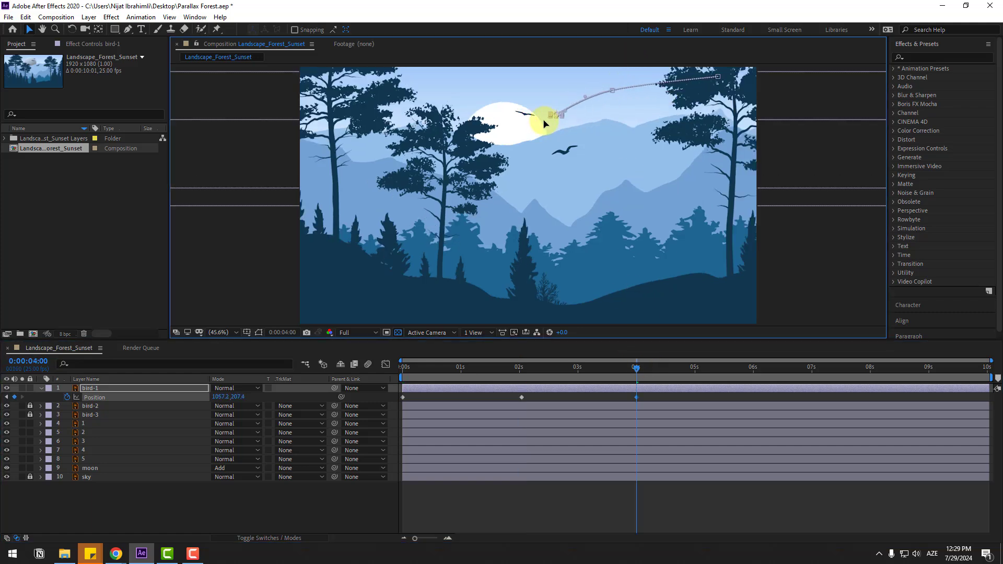
click(785, 360)
click(792, 370)
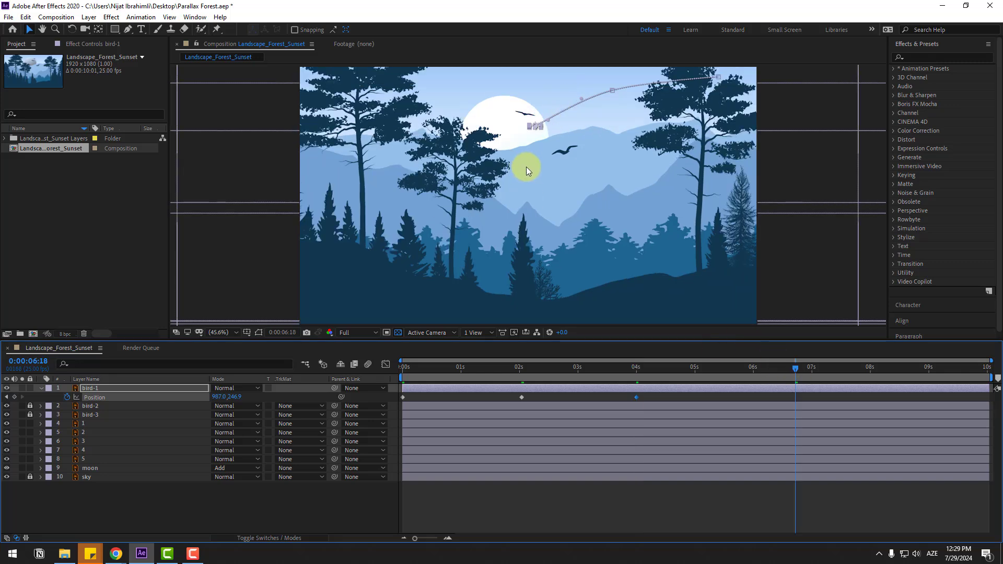
drag(528, 118, 447, 96)
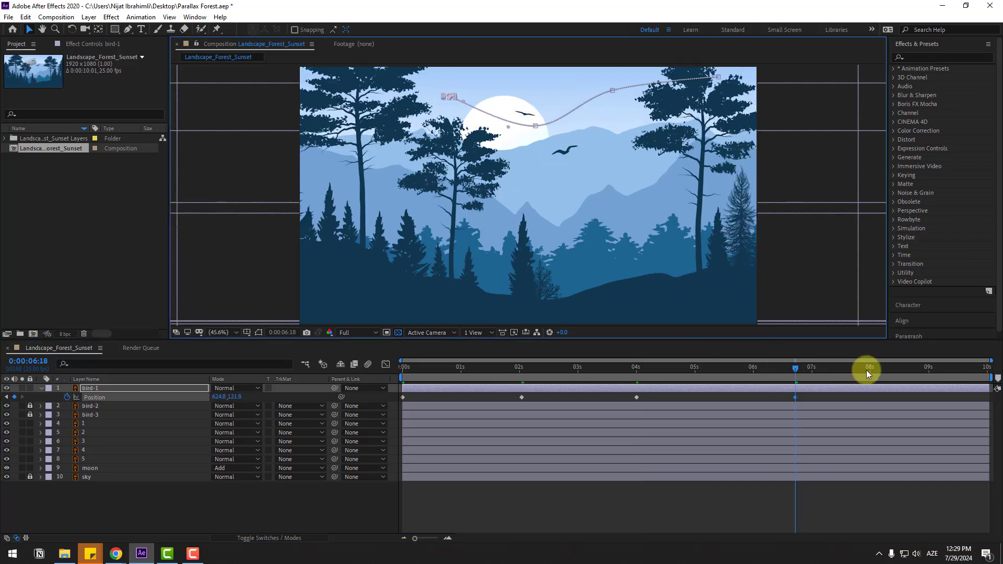
drag(929, 369, 990, 370)
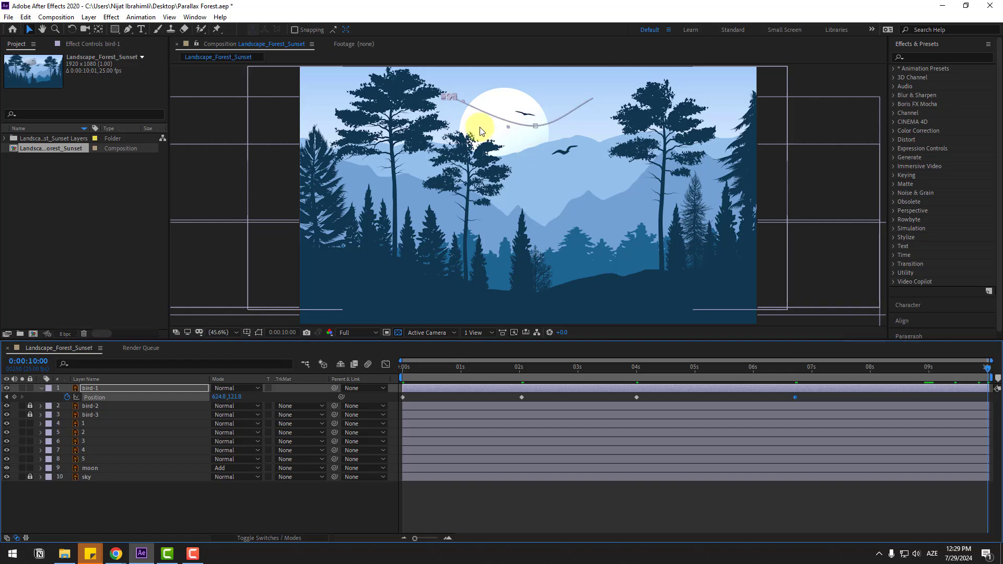
drag(449, 96, 291, 116)
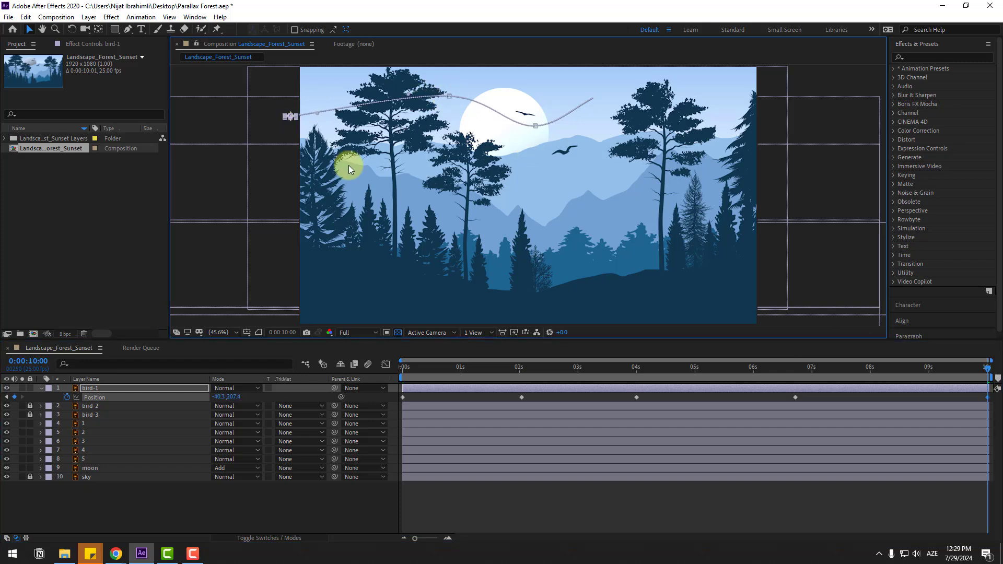
click(532, 494)
key(space)
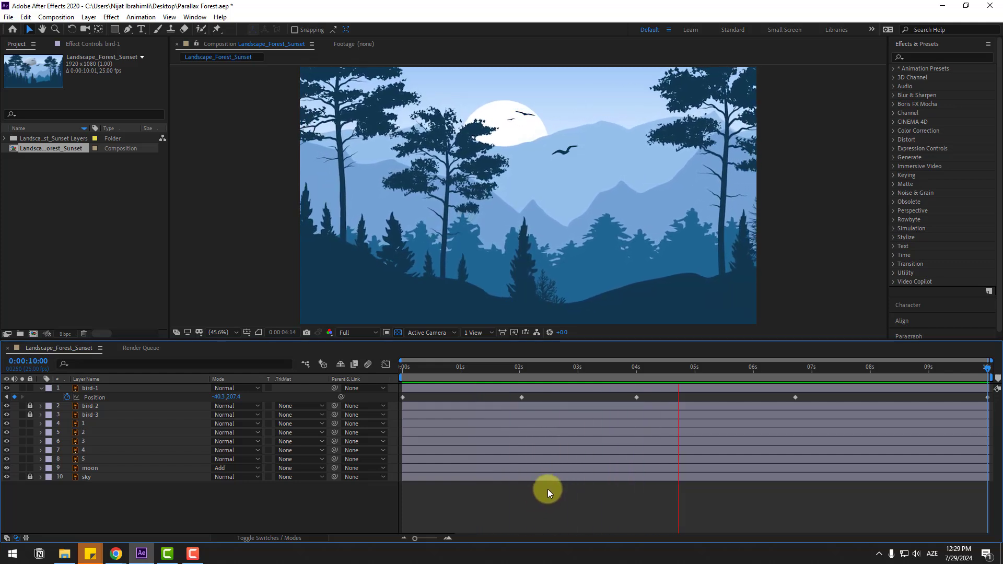
Move bird-1 down to layer 8, just above the moon, and preview its layering.
key(space)
key(Home)
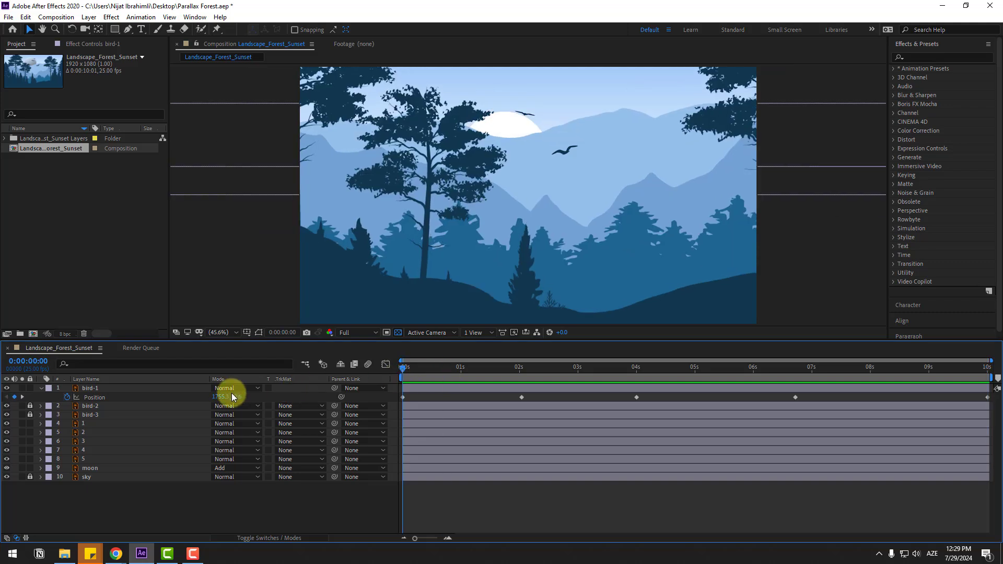
click(86, 388)
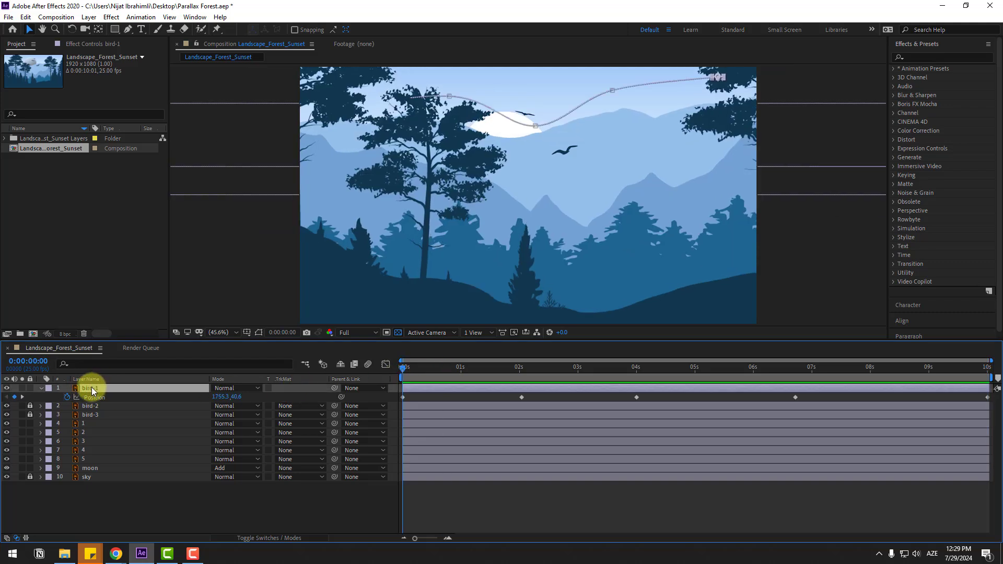
drag(92, 387, 108, 462)
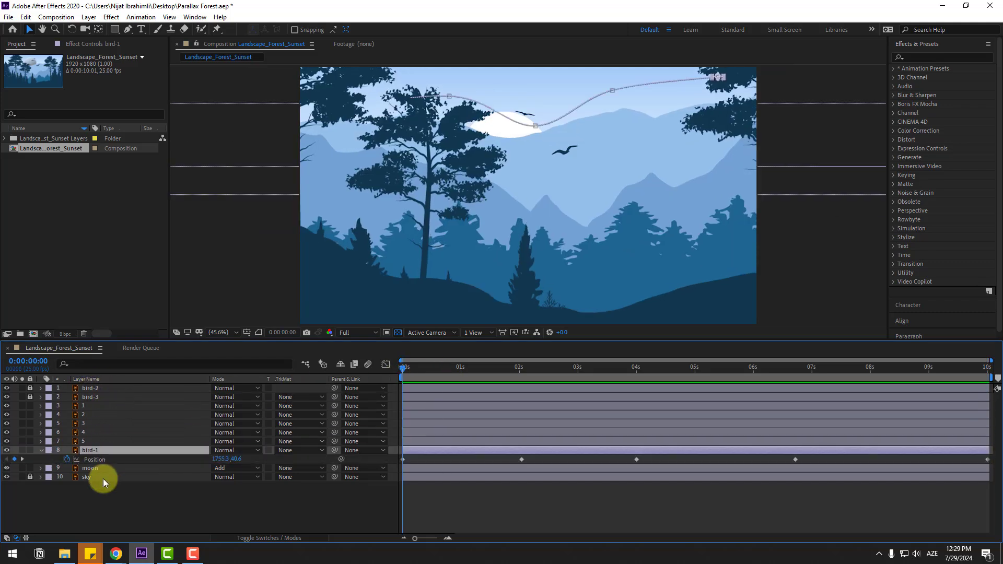
click(100, 501)
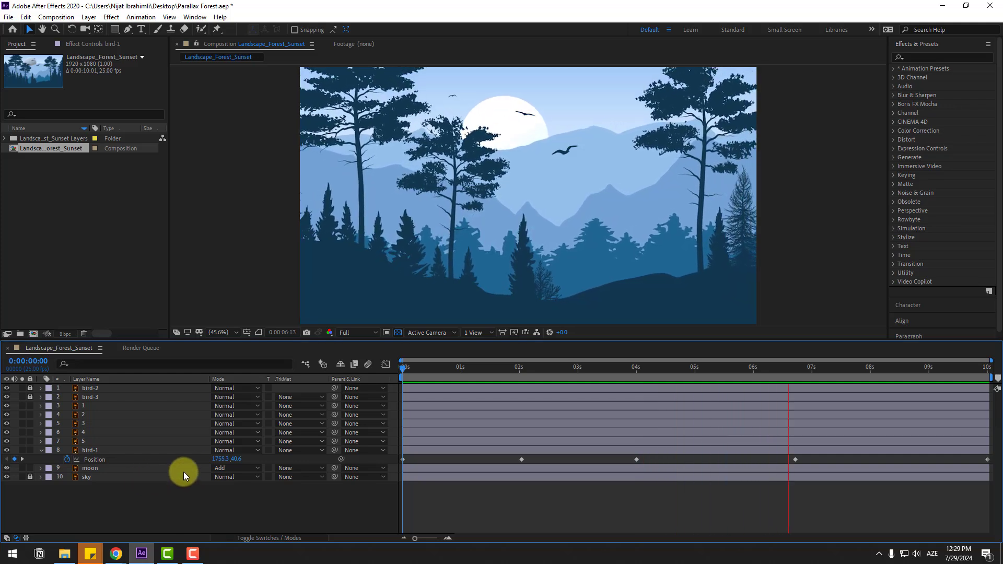
key(space)
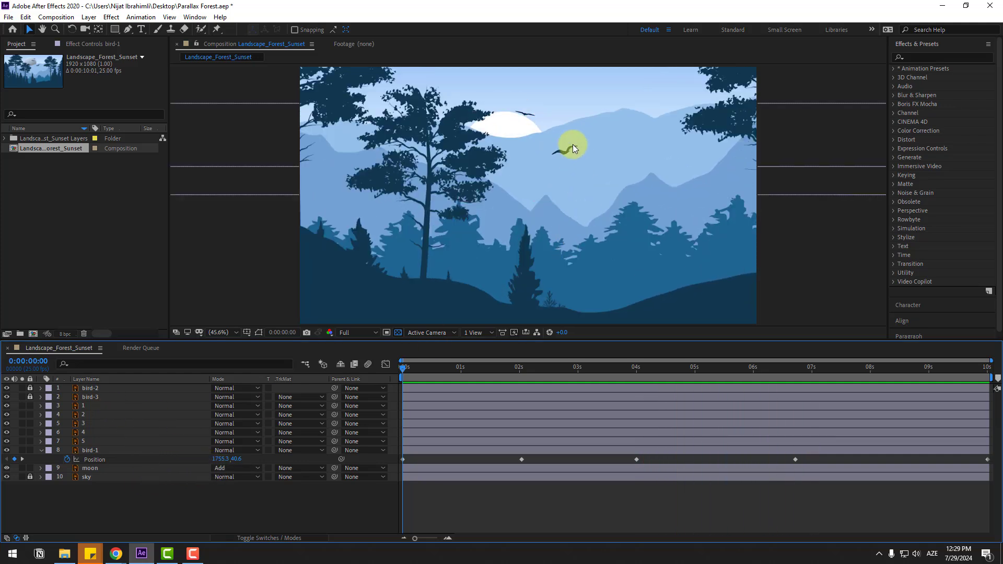
key(space)
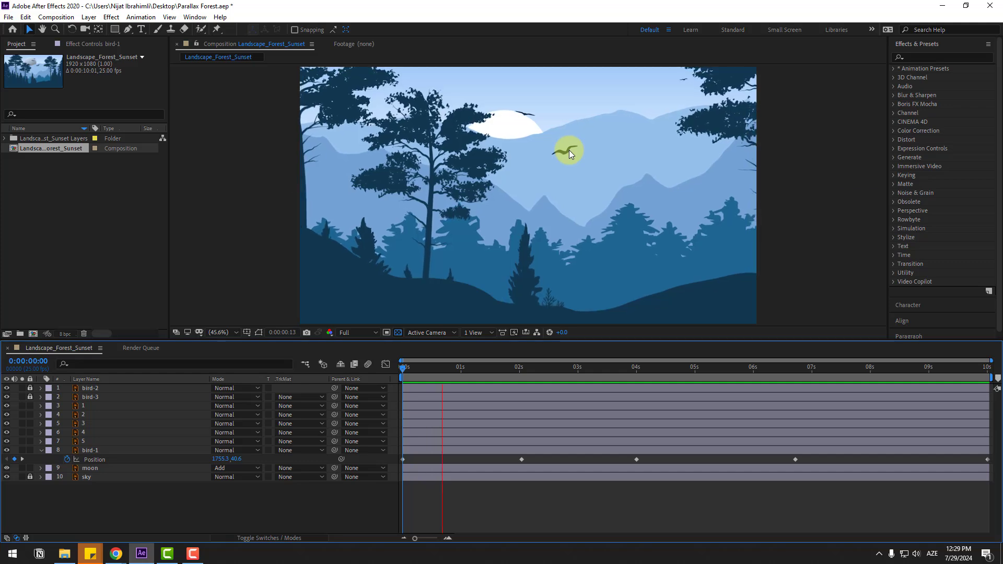
key(space)
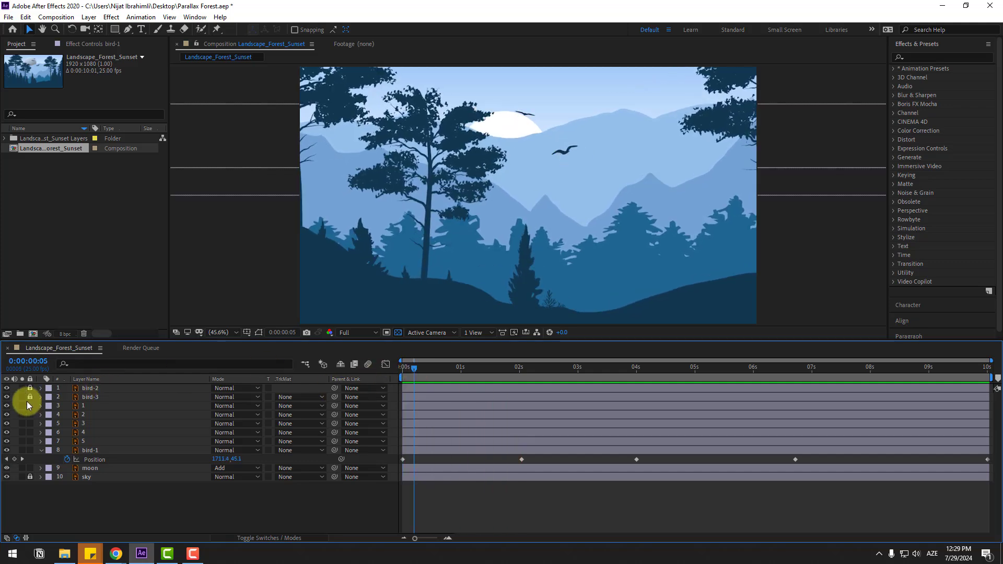
Hide bird-2 and bird-3, then preview with only bird-1 flying.
click(6, 388)
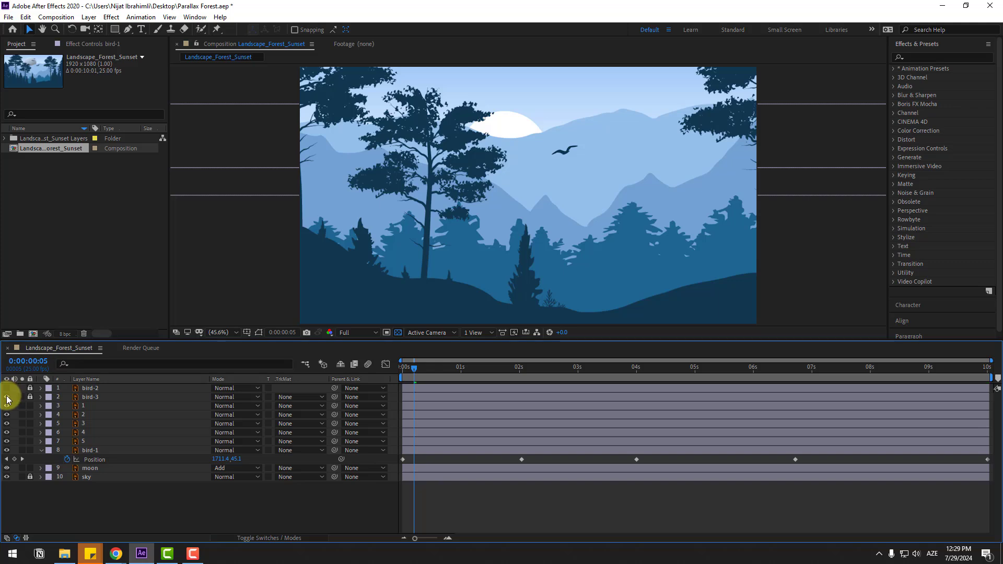
click(6, 397)
key(space)
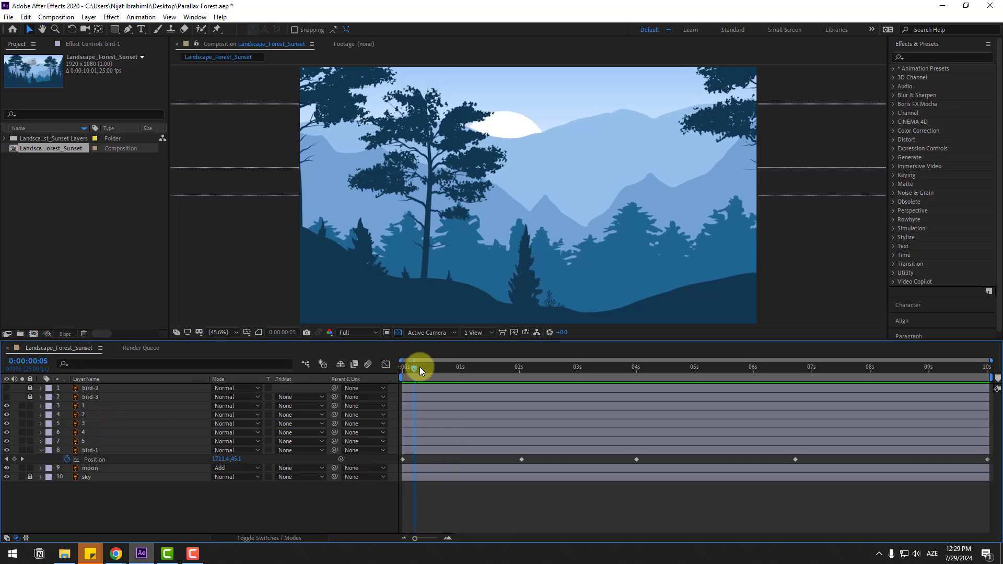
drag(419, 367, 403, 366)
Duplicate bird-1 as bird-4 and lower its starting Position keyframe.
click(96, 453)
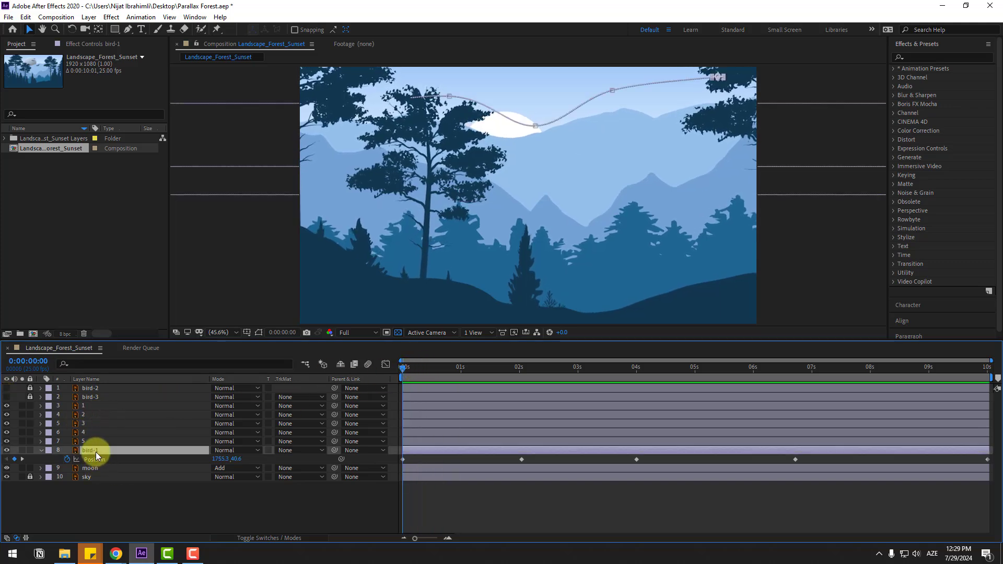
key(ctrl+d)
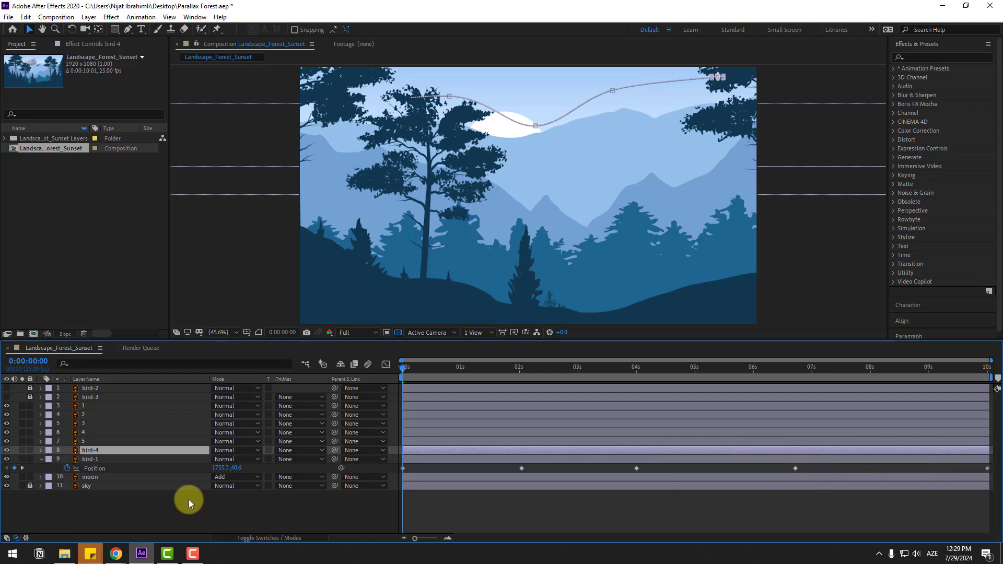
key(p)
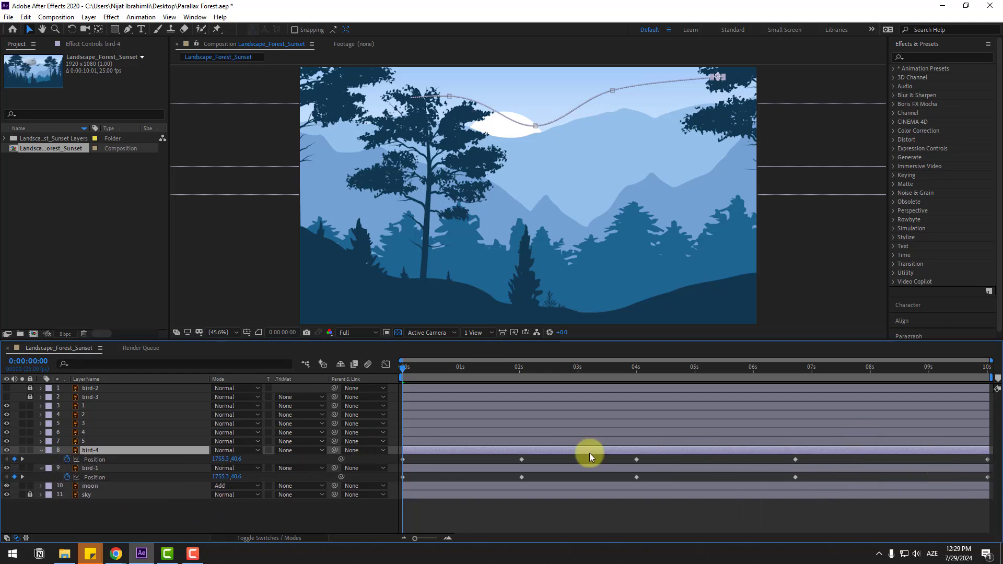
click(404, 460)
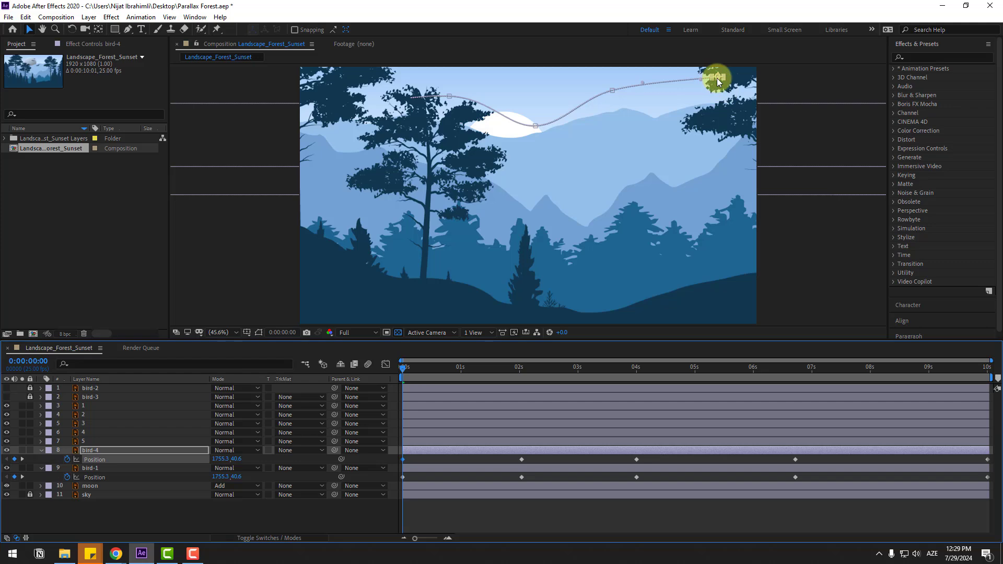
drag(717, 77, 716, 113)
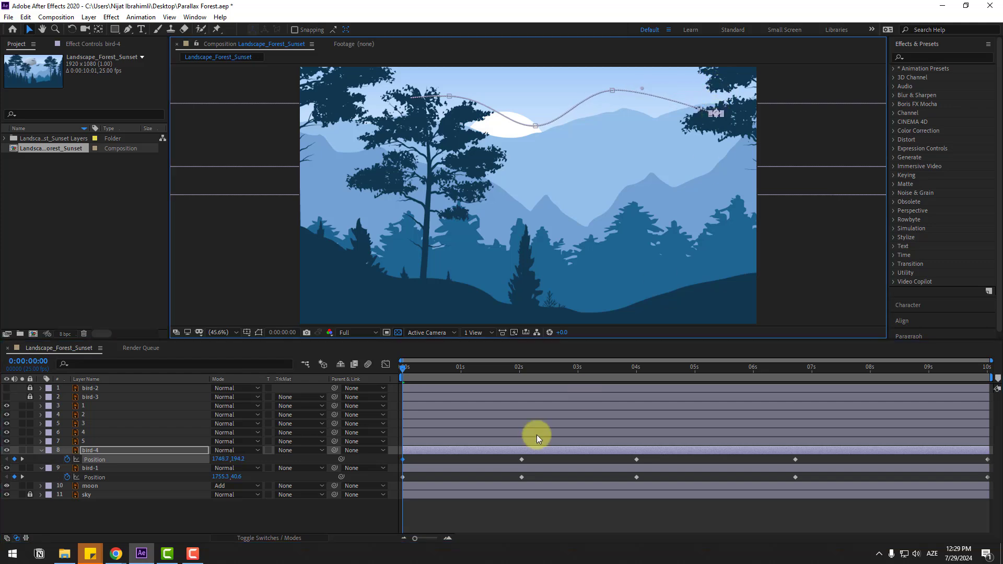
Lower bird-4's 0:00:02:01 point and raise its 4-second point near the frame top.
click(520, 368)
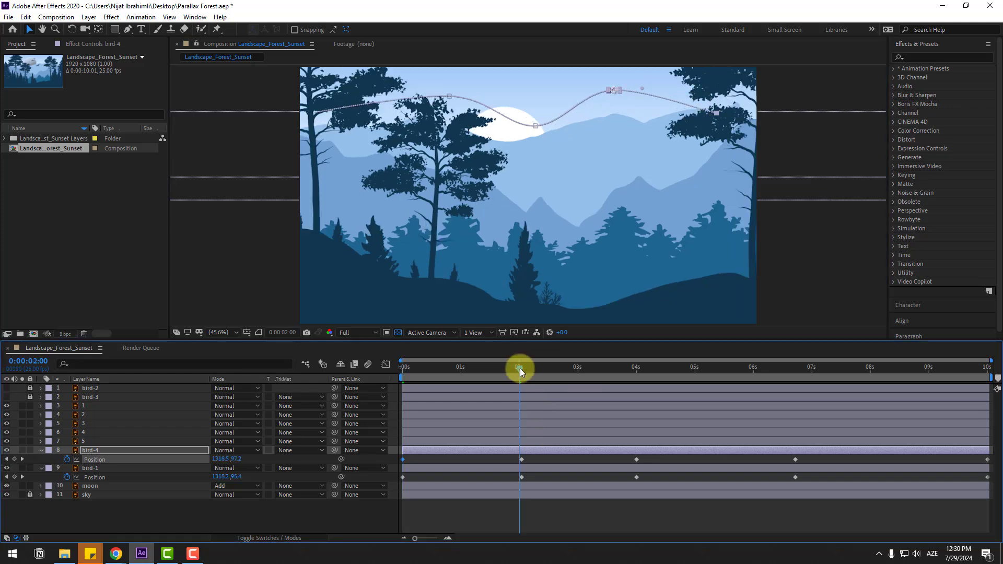
click(522, 460)
drag(610, 91, 599, 170)
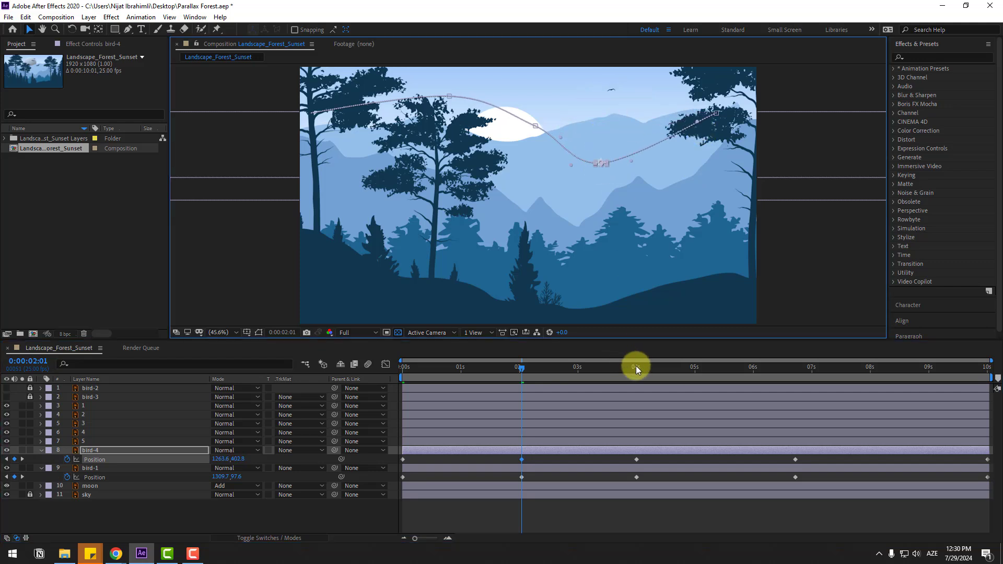
click(637, 369)
click(637, 460)
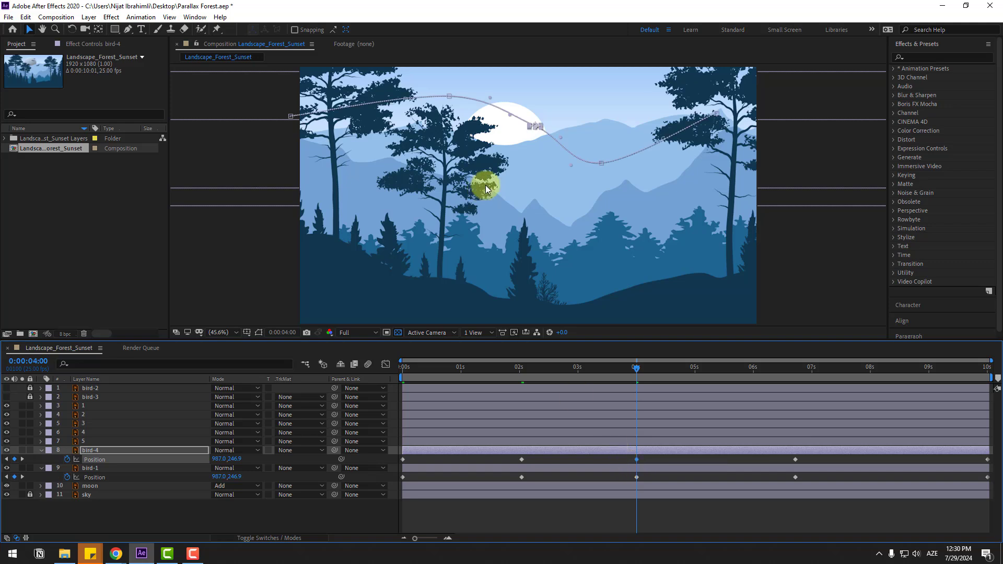
drag(534, 126, 529, 79)
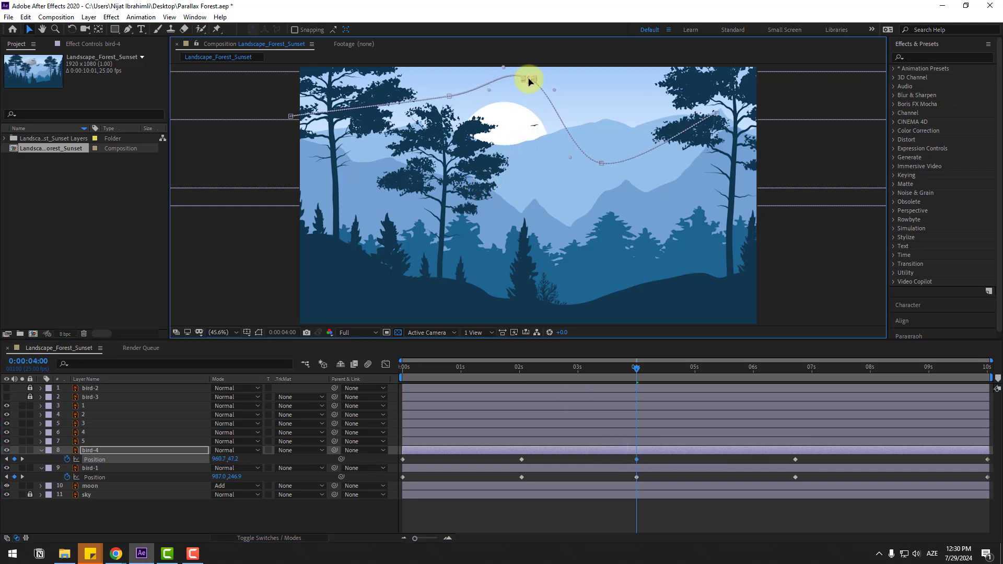
Move the 0:00:06:18 point down-left and end at the top-left edge (-14.0,-23.1), then preview.
click(796, 369)
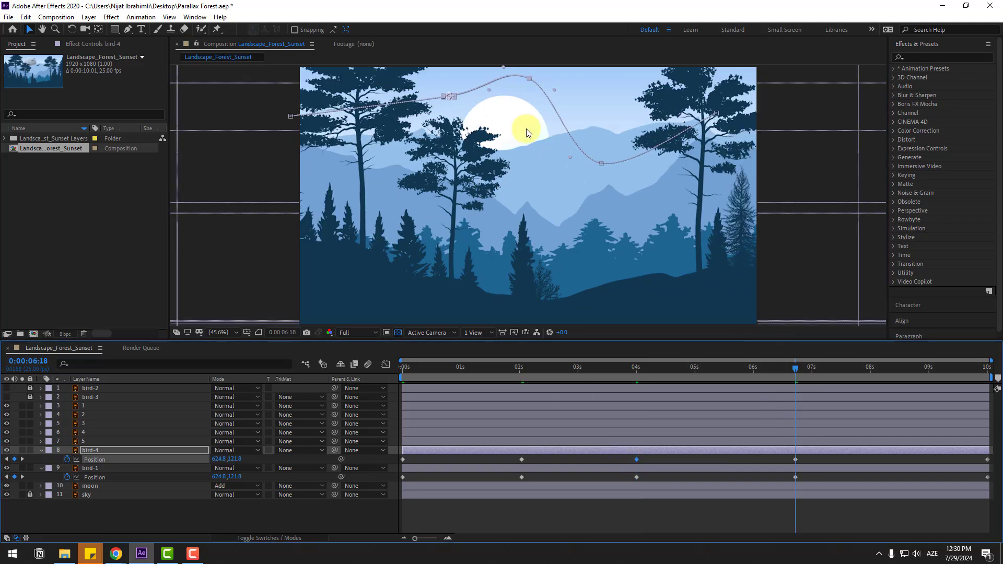
click(442, 100)
drag(442, 101, 395, 153)
key(End)
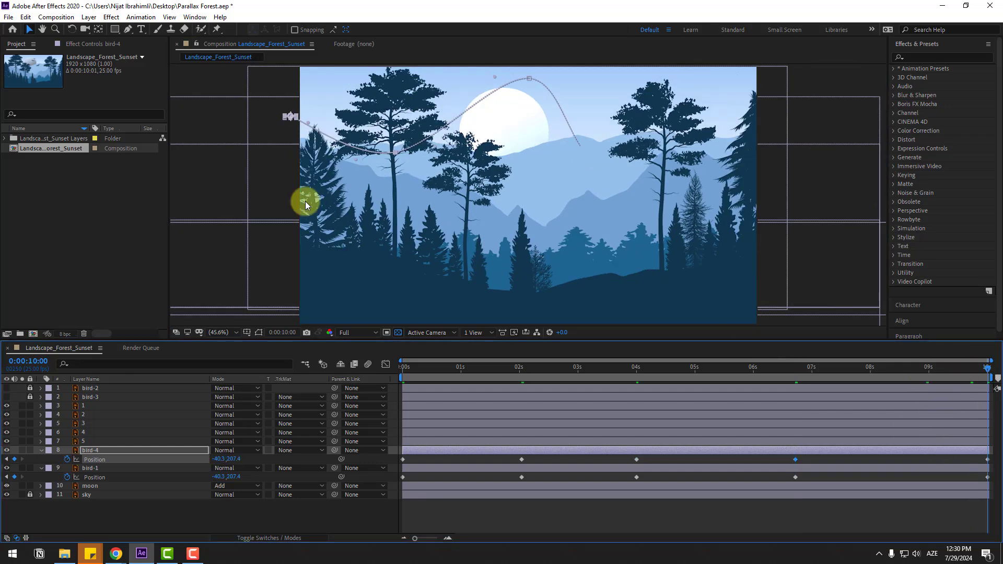
drag(286, 129, 291, 64)
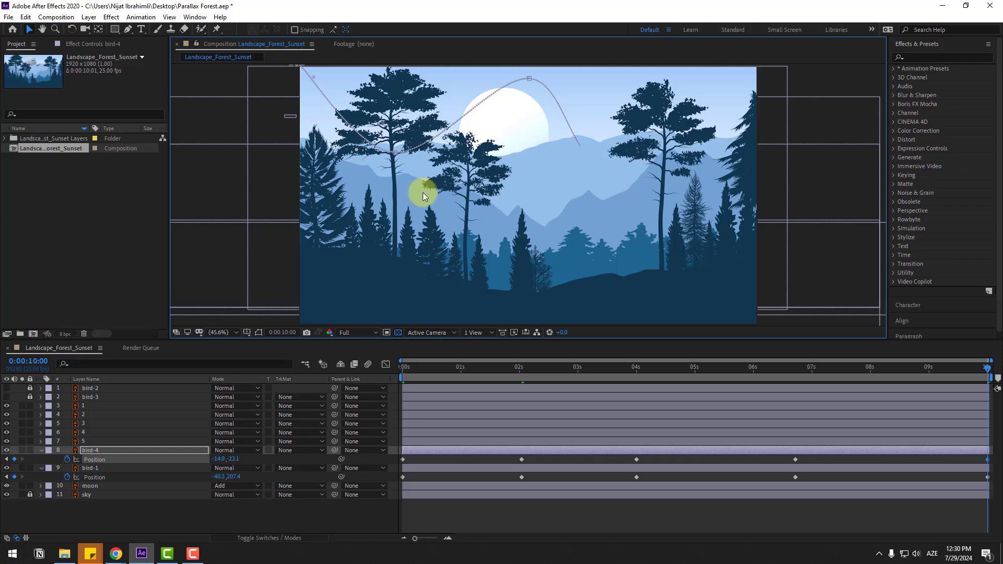
key(space)
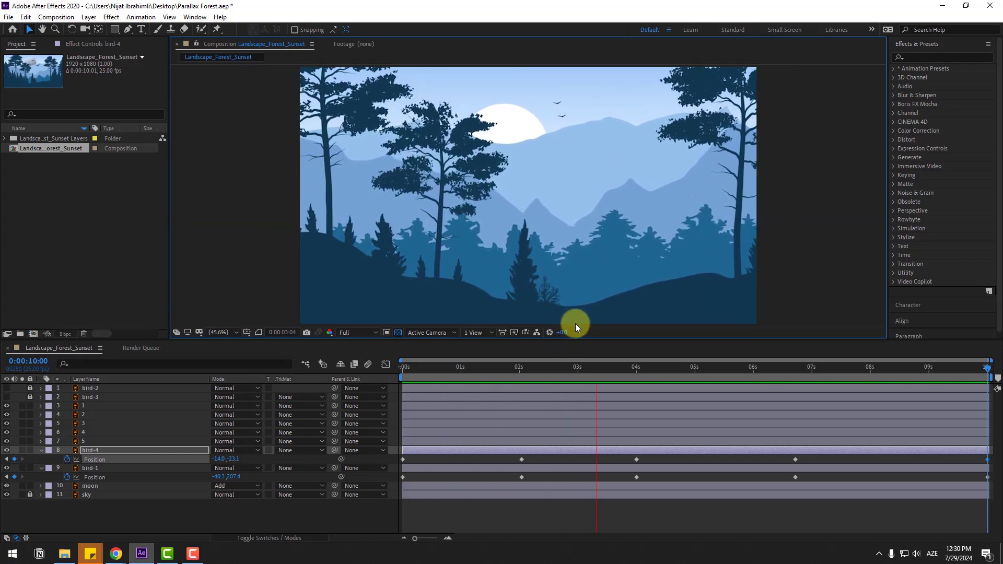
Drag bird-4 up to layer 6, between tree layers 3 and 4, and preview it.
drag(487, 369, 627, 366)
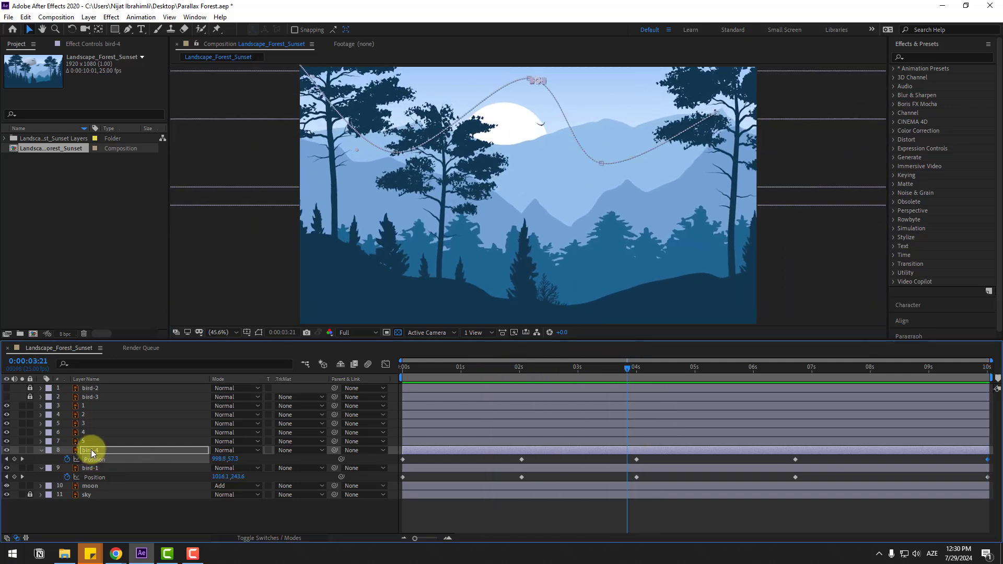
drag(91, 449, 97, 434)
key(space)
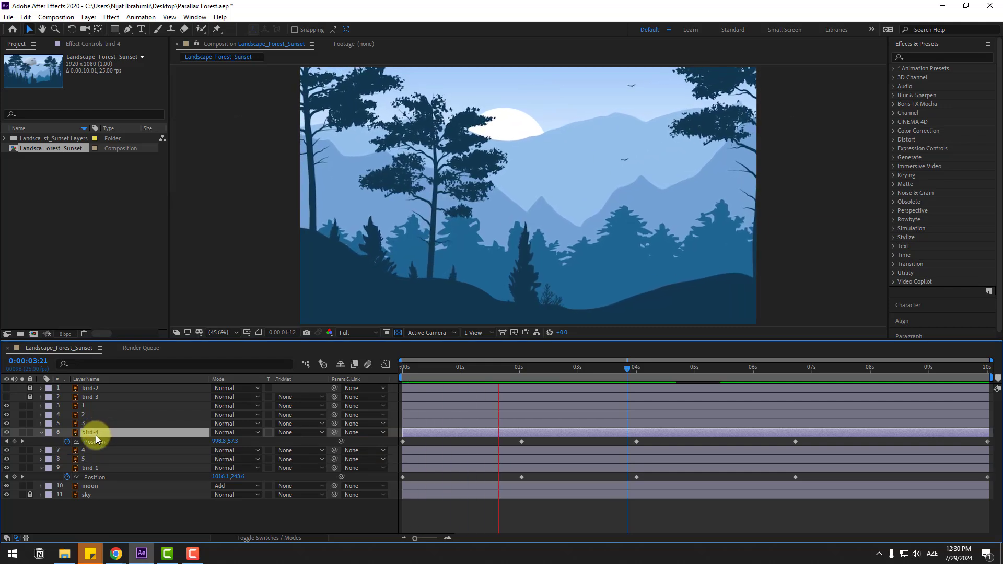
key(space)
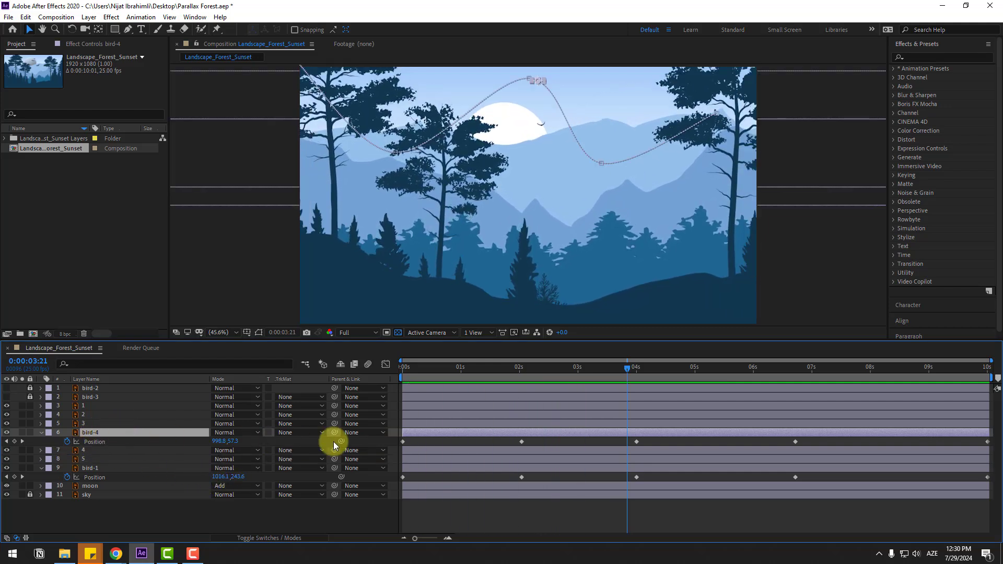